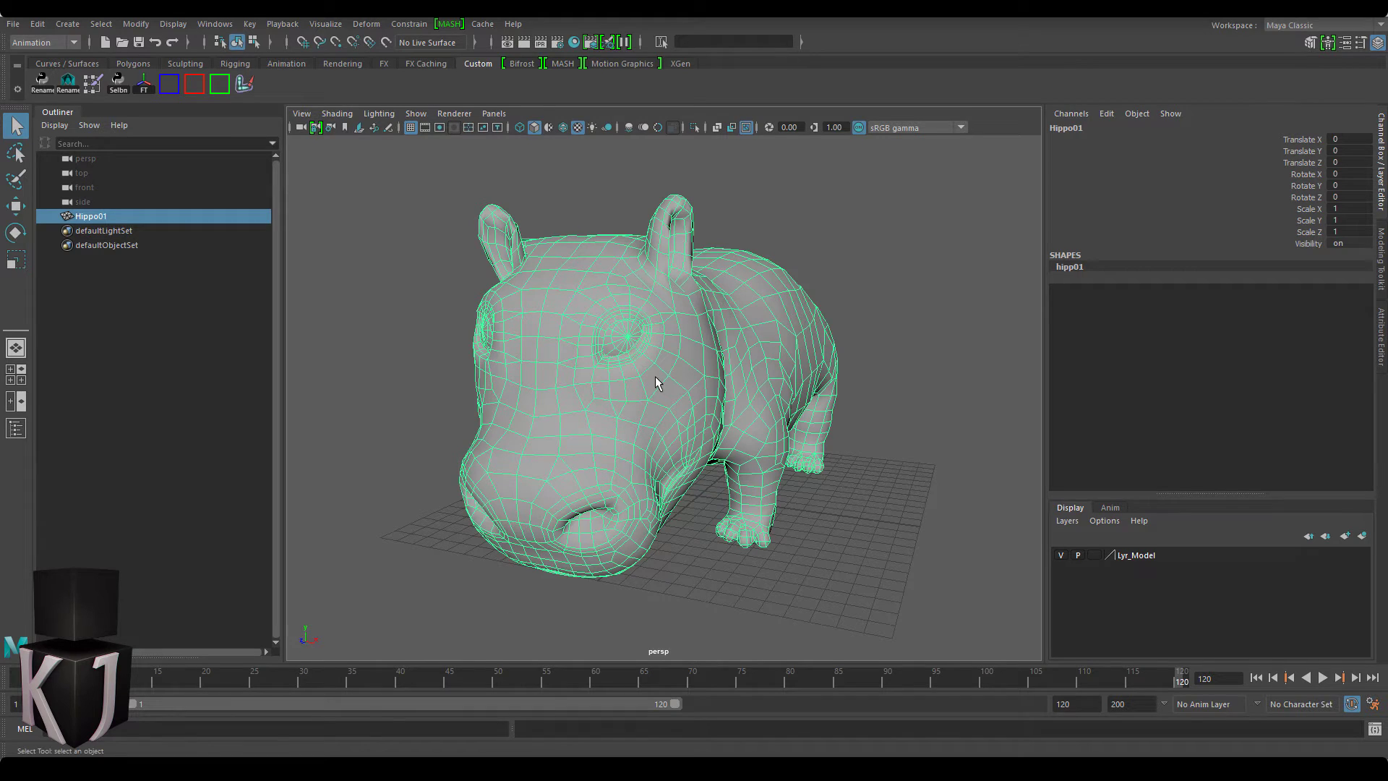
- Apply nCloth > Create nCloth to Hippo01, adding nucleus1 and nCloth1 to the scene
key("space")
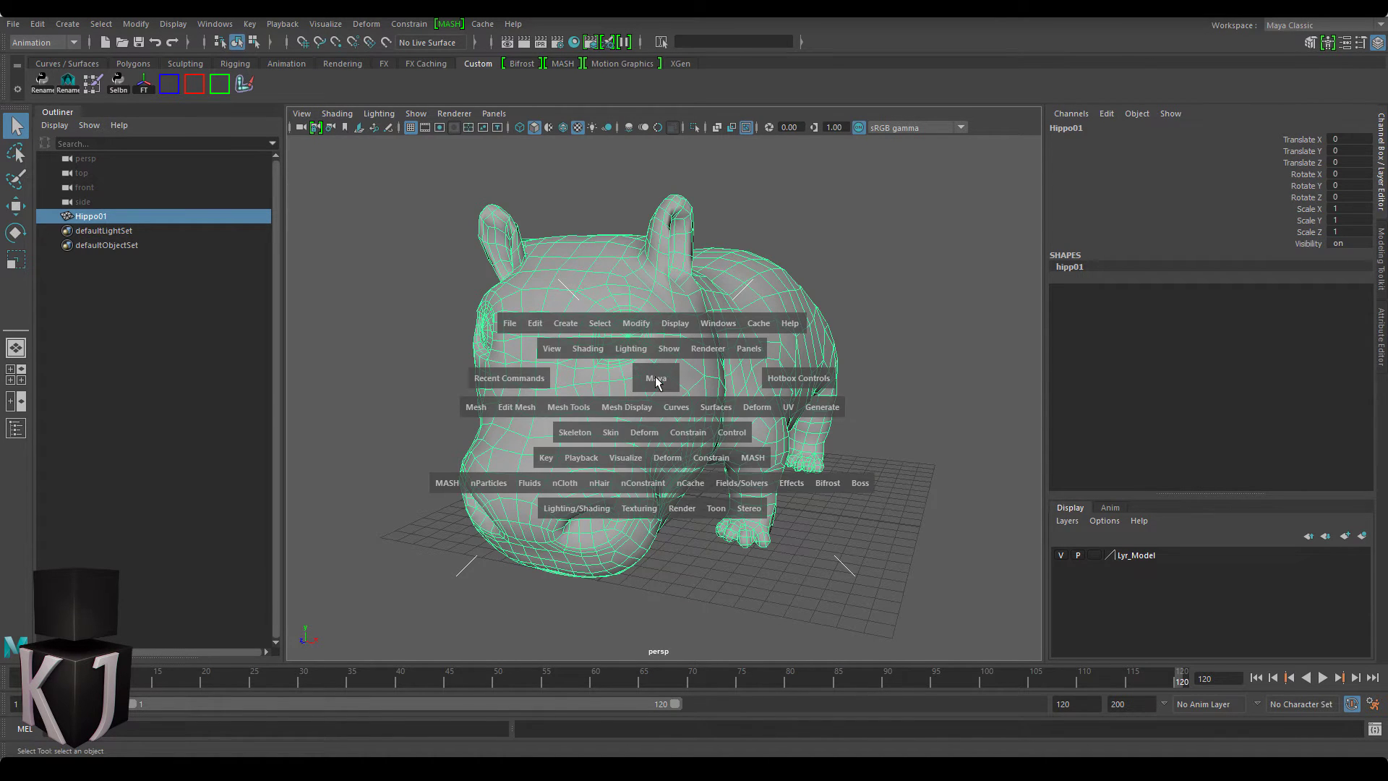
left_click(565, 484)
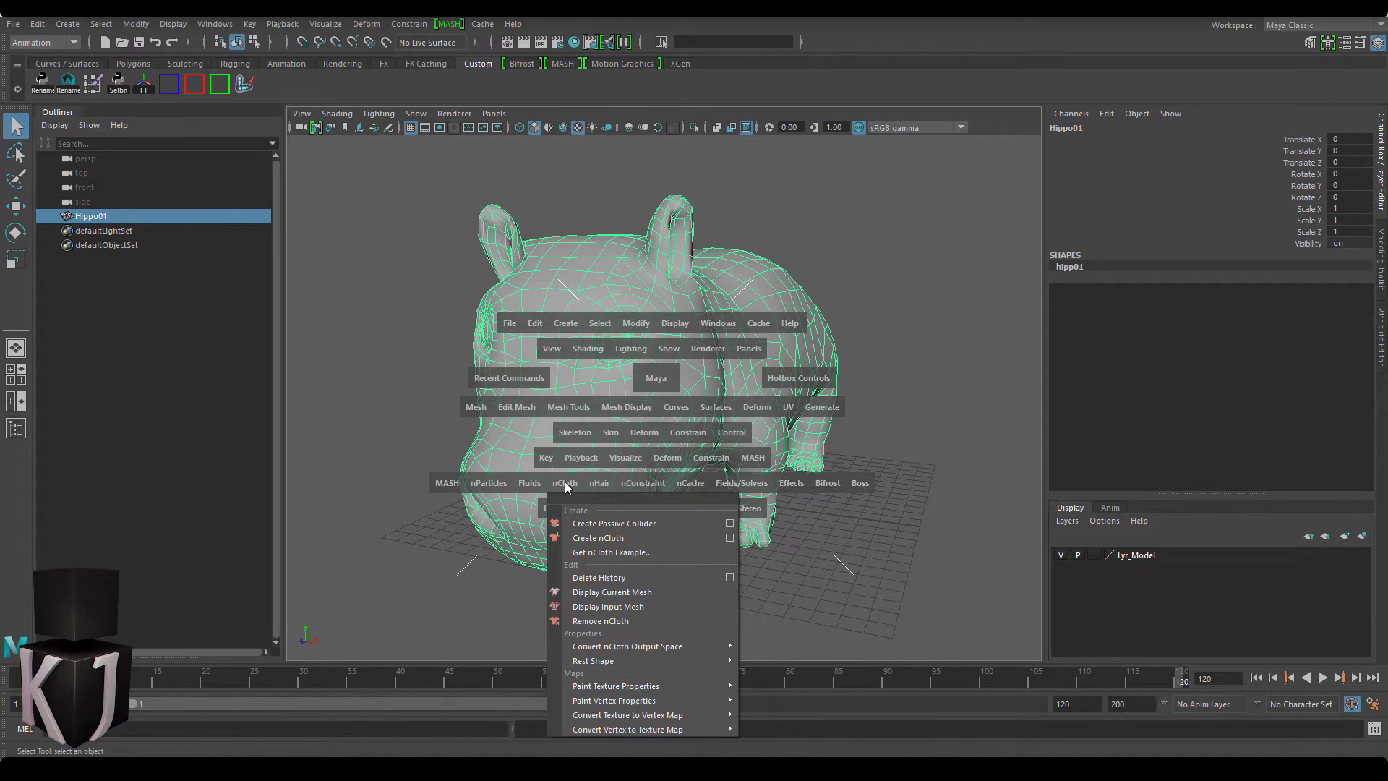
left_click(611, 539)
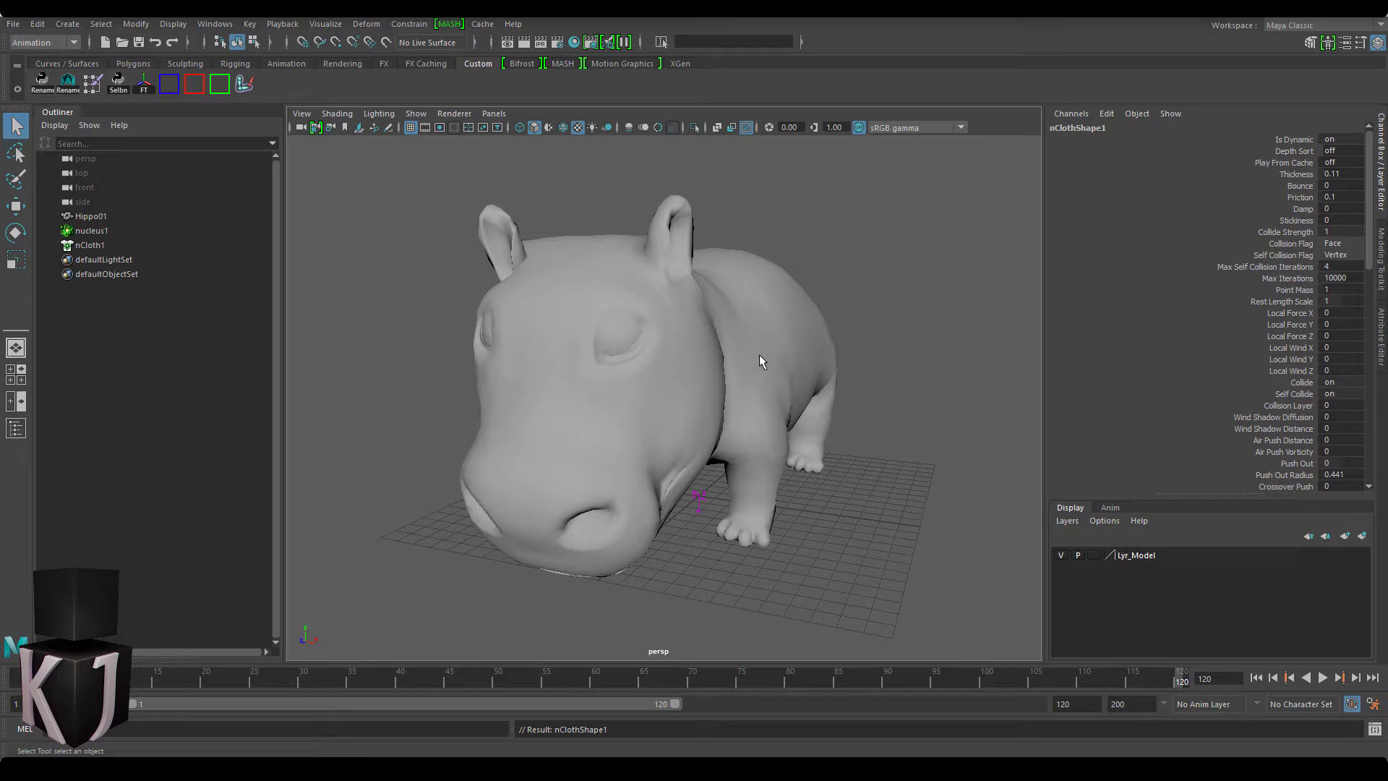
- Set nucleus1's Use Plane to 1 so the hippo has a ground plane, then reselect the hippo
left_click(742, 347)
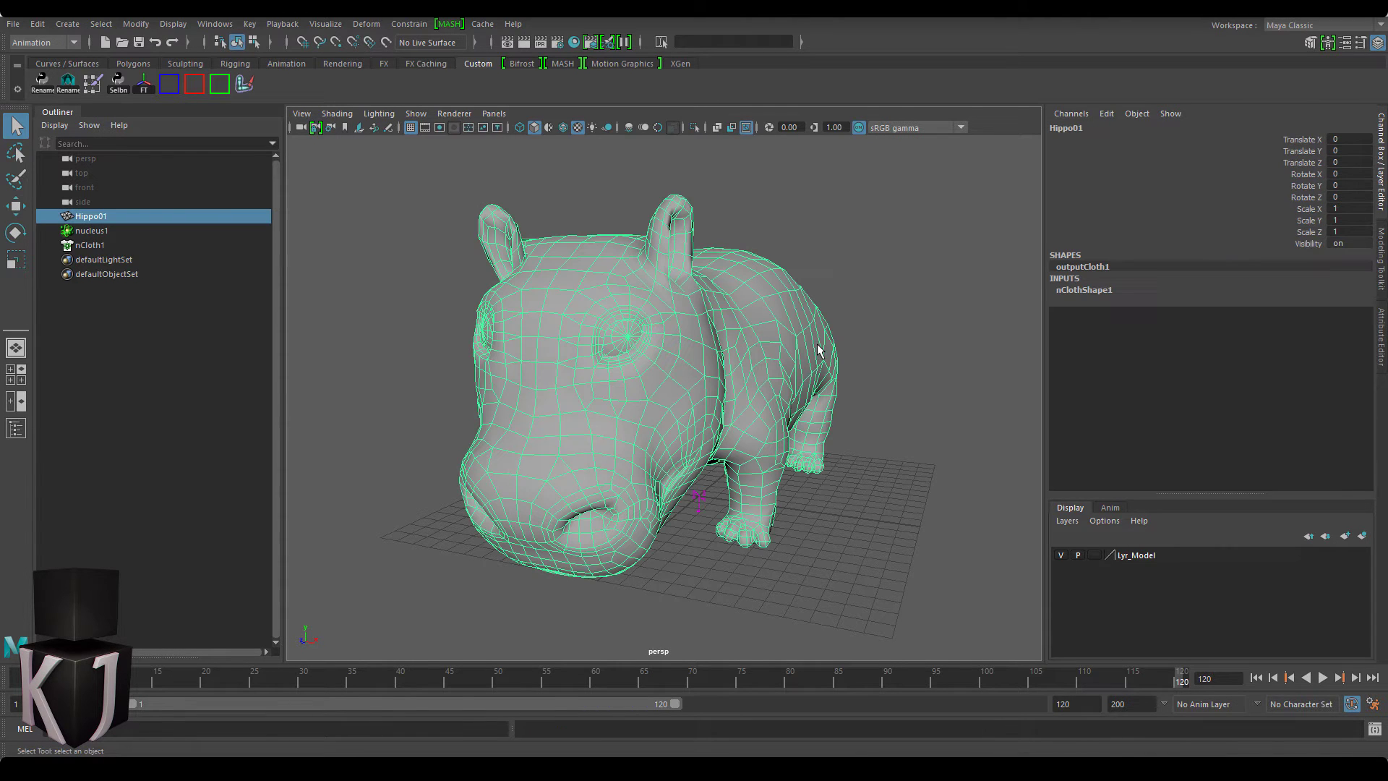
left_click(92, 231)
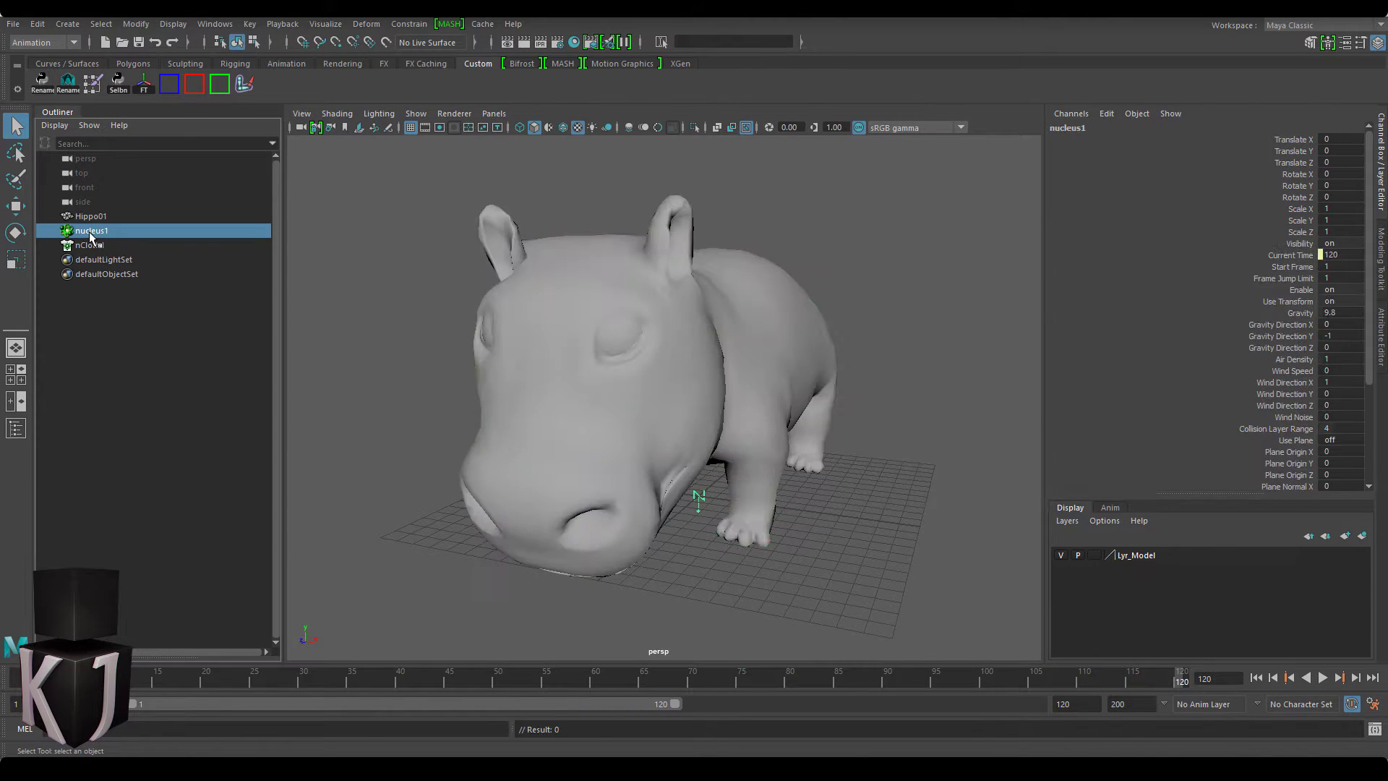
double_click(1341, 441)
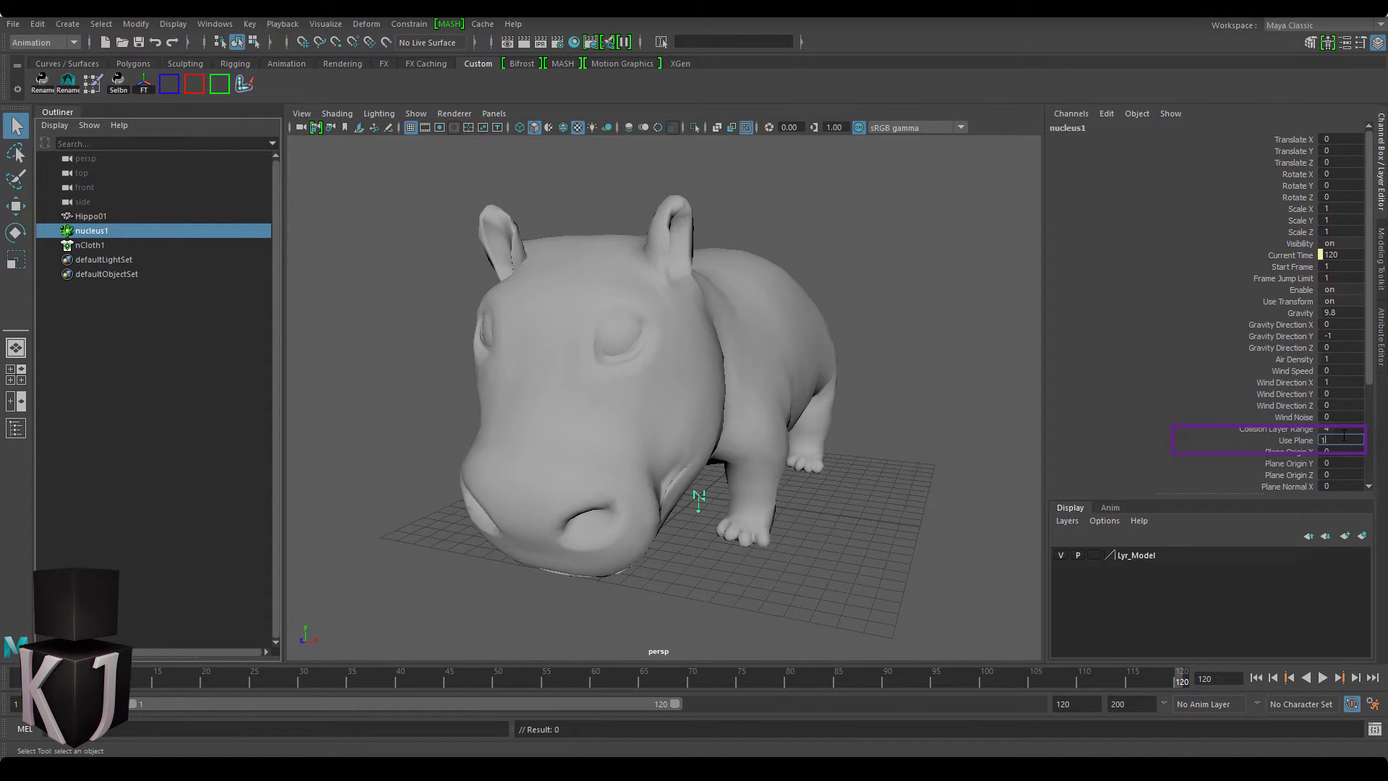
key("Return")
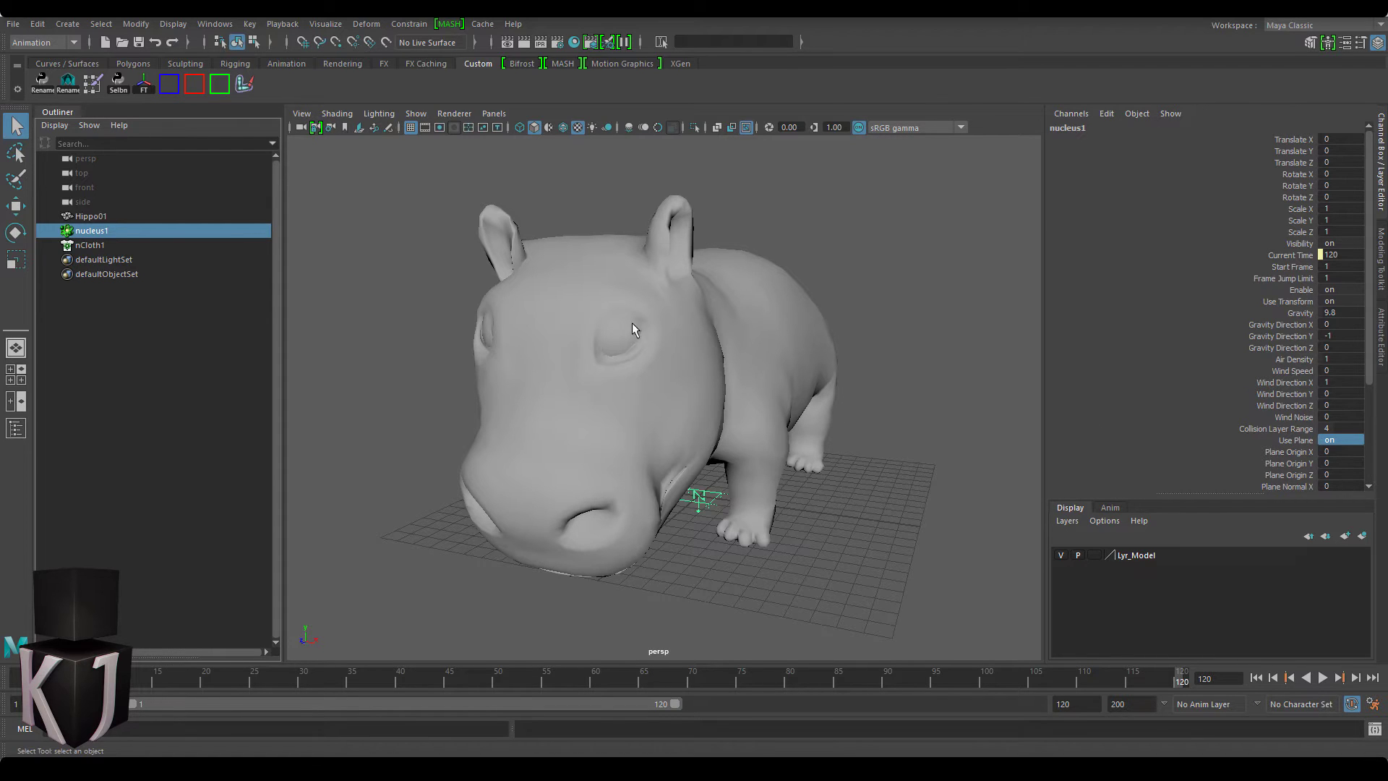
left_click(774, 423)
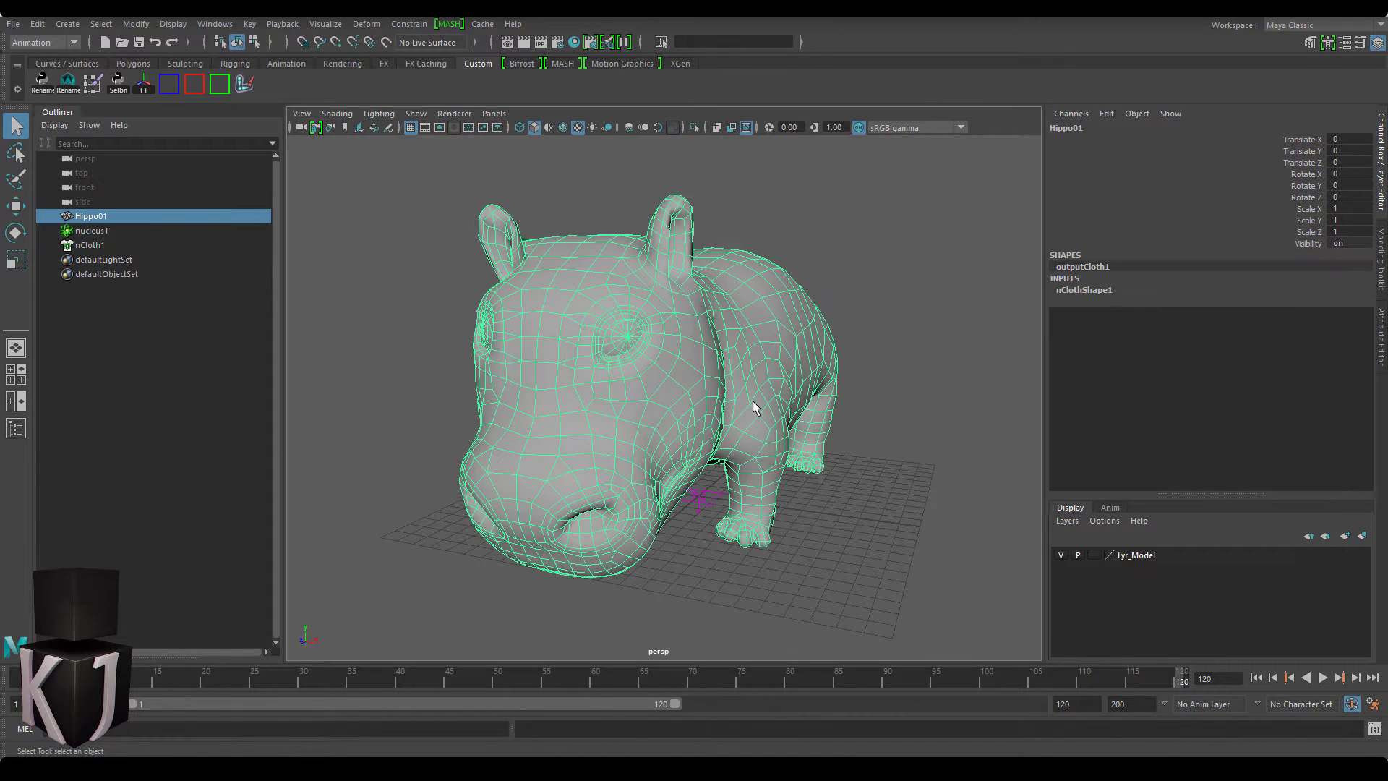
- Play the hippo collapse simulation, stop it, and rewind to frame 1
left_click(1322, 678)
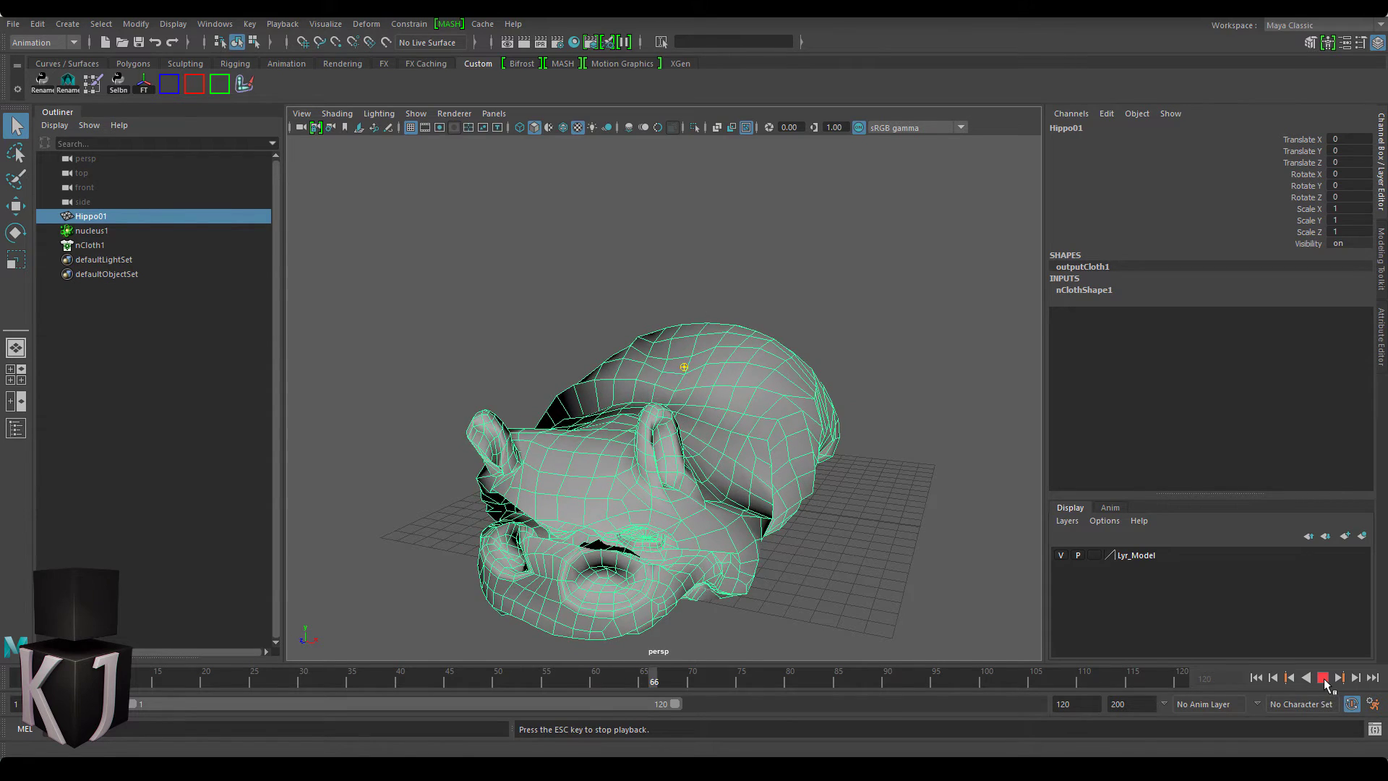
key("Escape")
key("alt+shift+v")
- Create a new nObject cache for the hippo, replacing the existing nClothShape1.xml file
key("space")
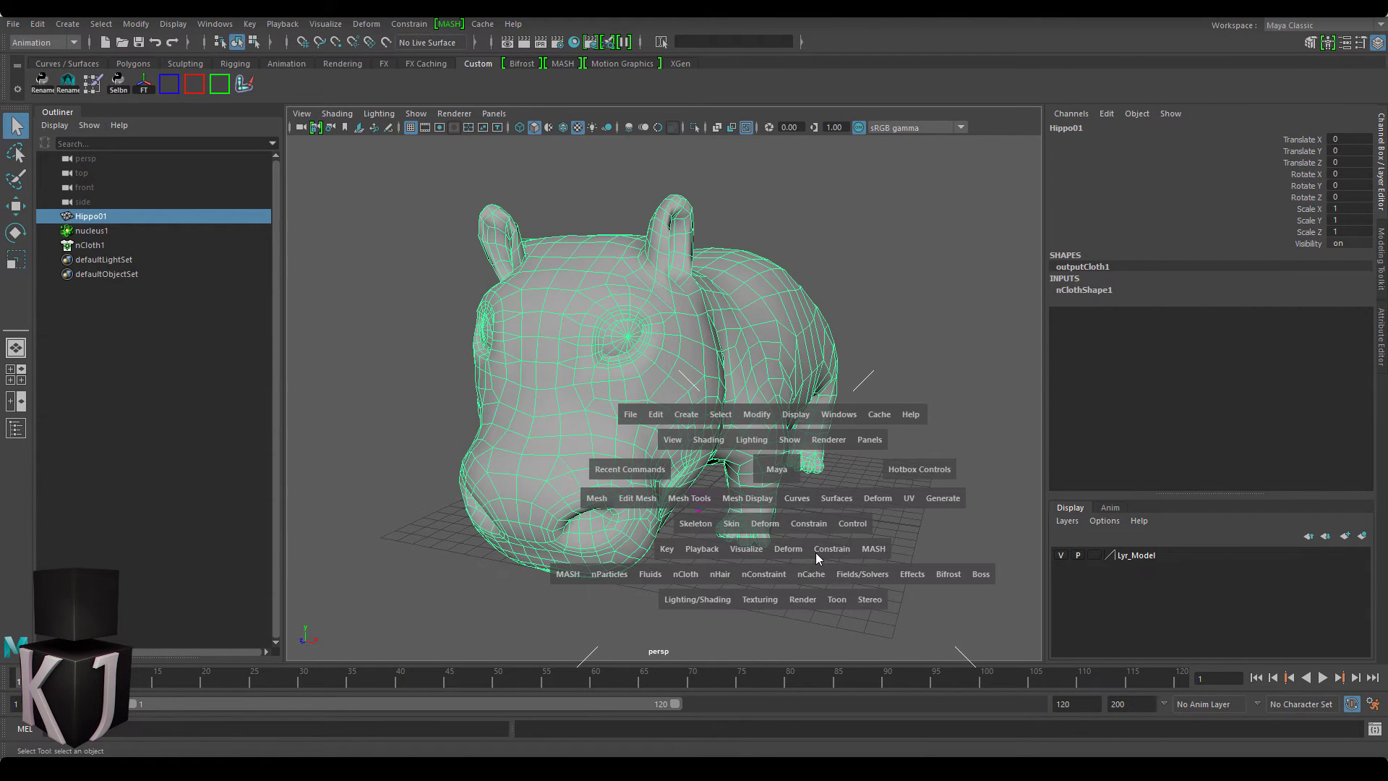
left_click(820, 581)
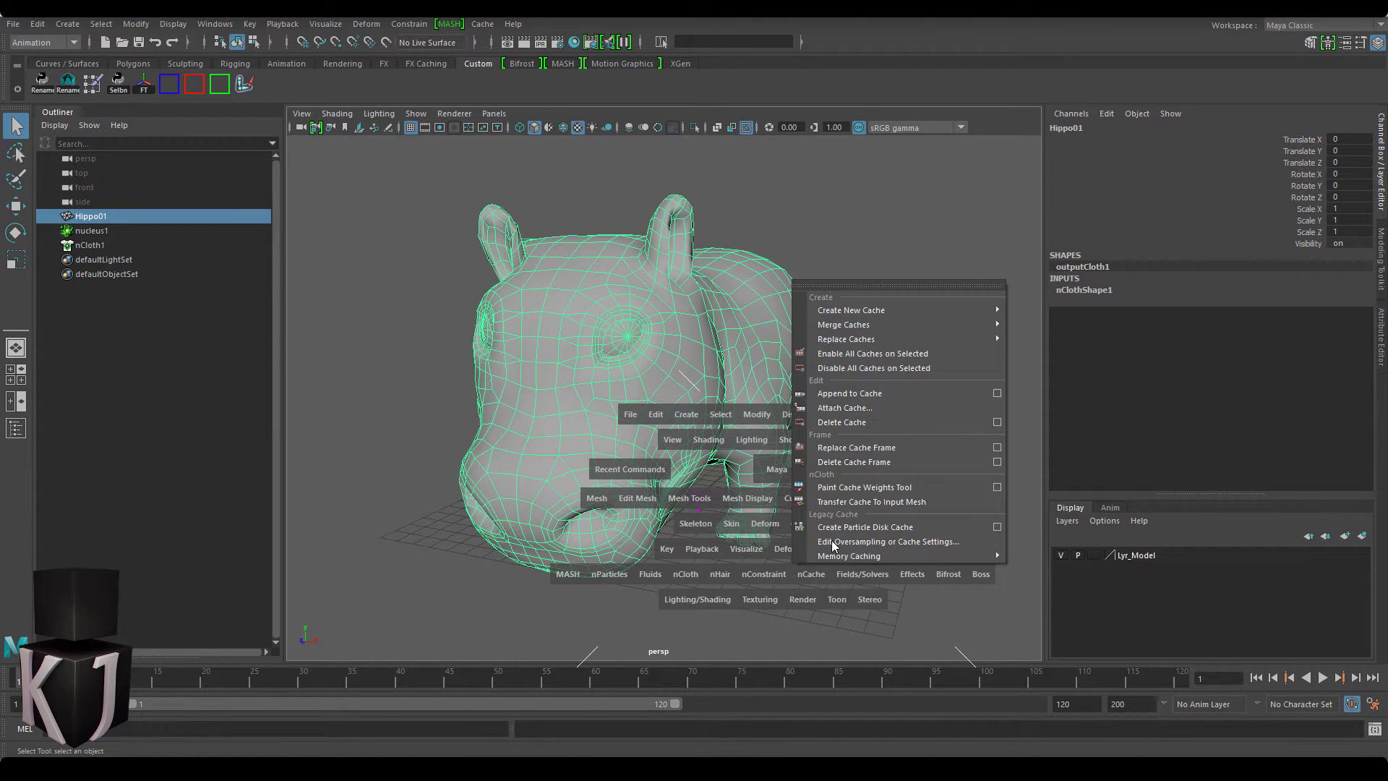
mouse_move(885, 310)
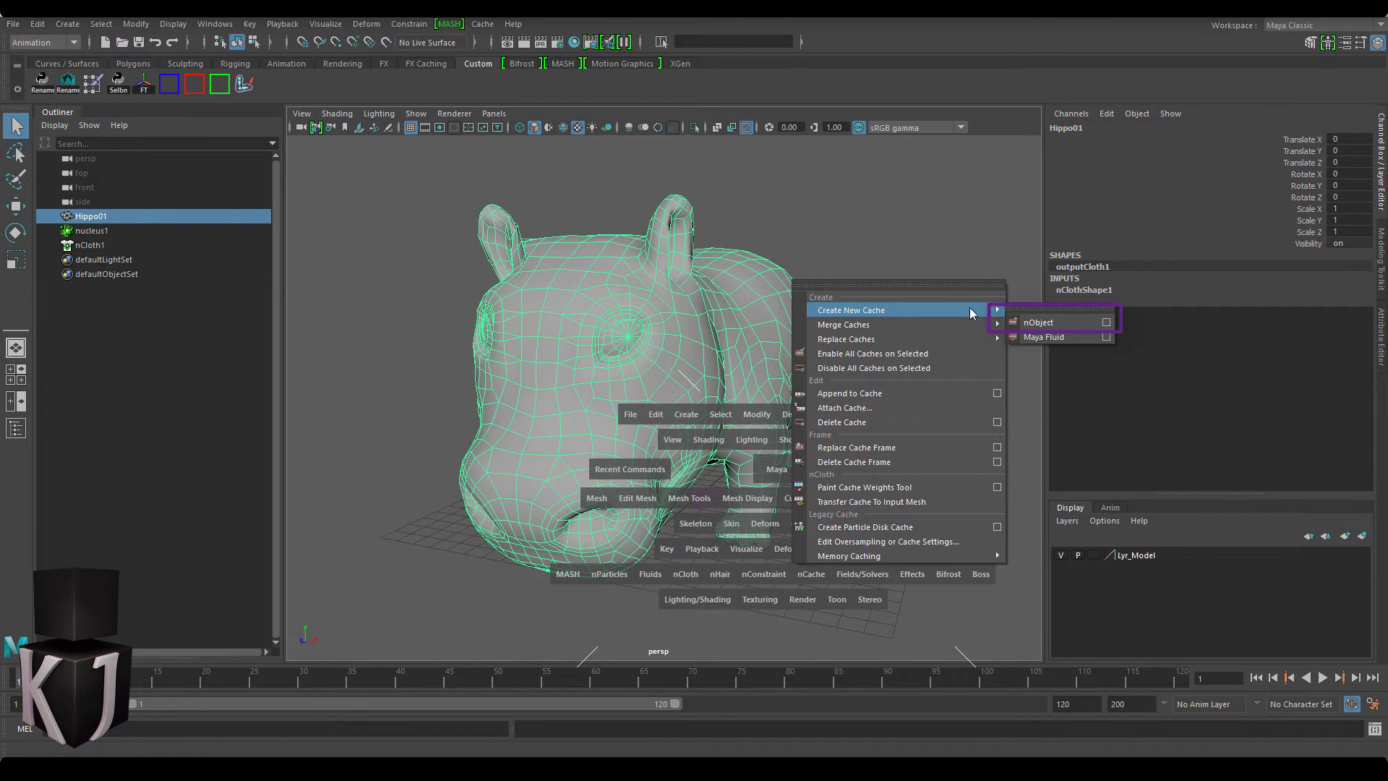
left_click(1051, 327)
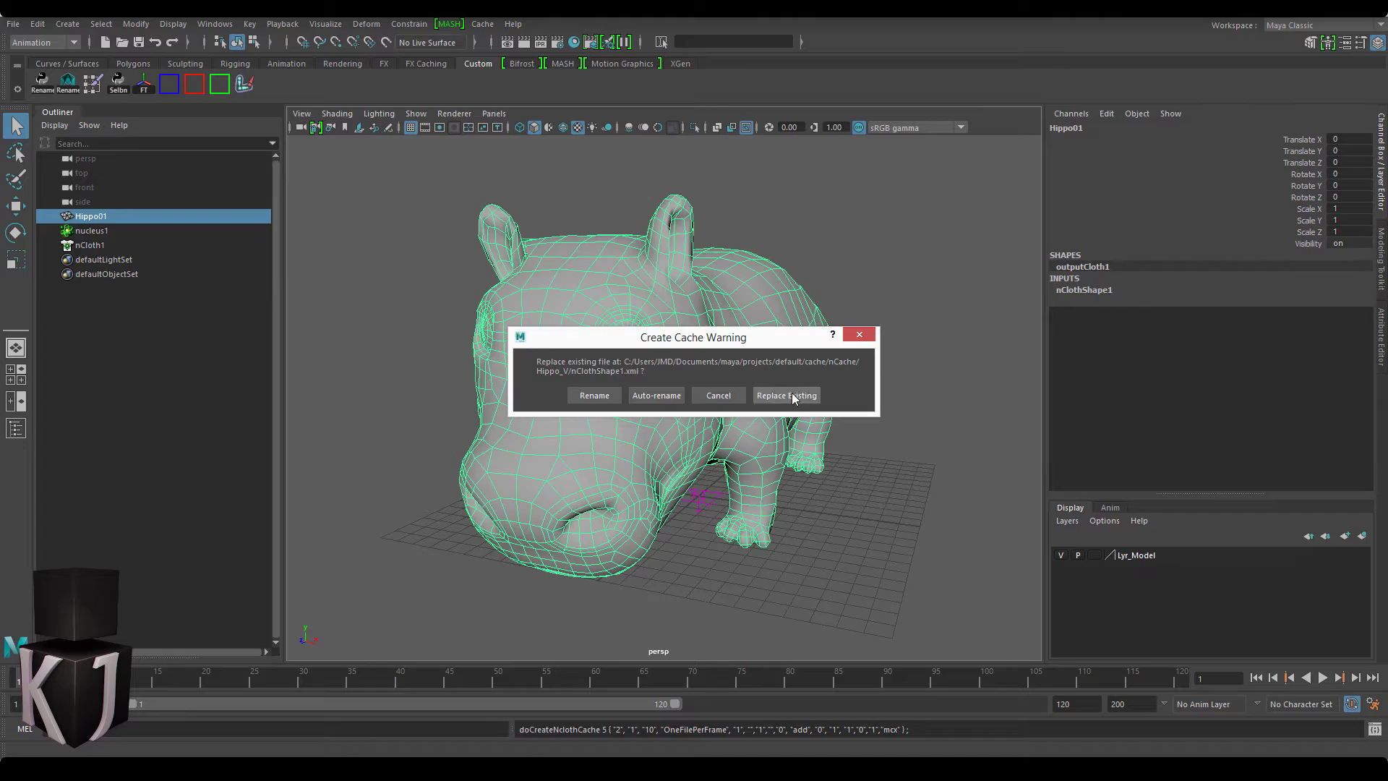
left_click(793, 397)
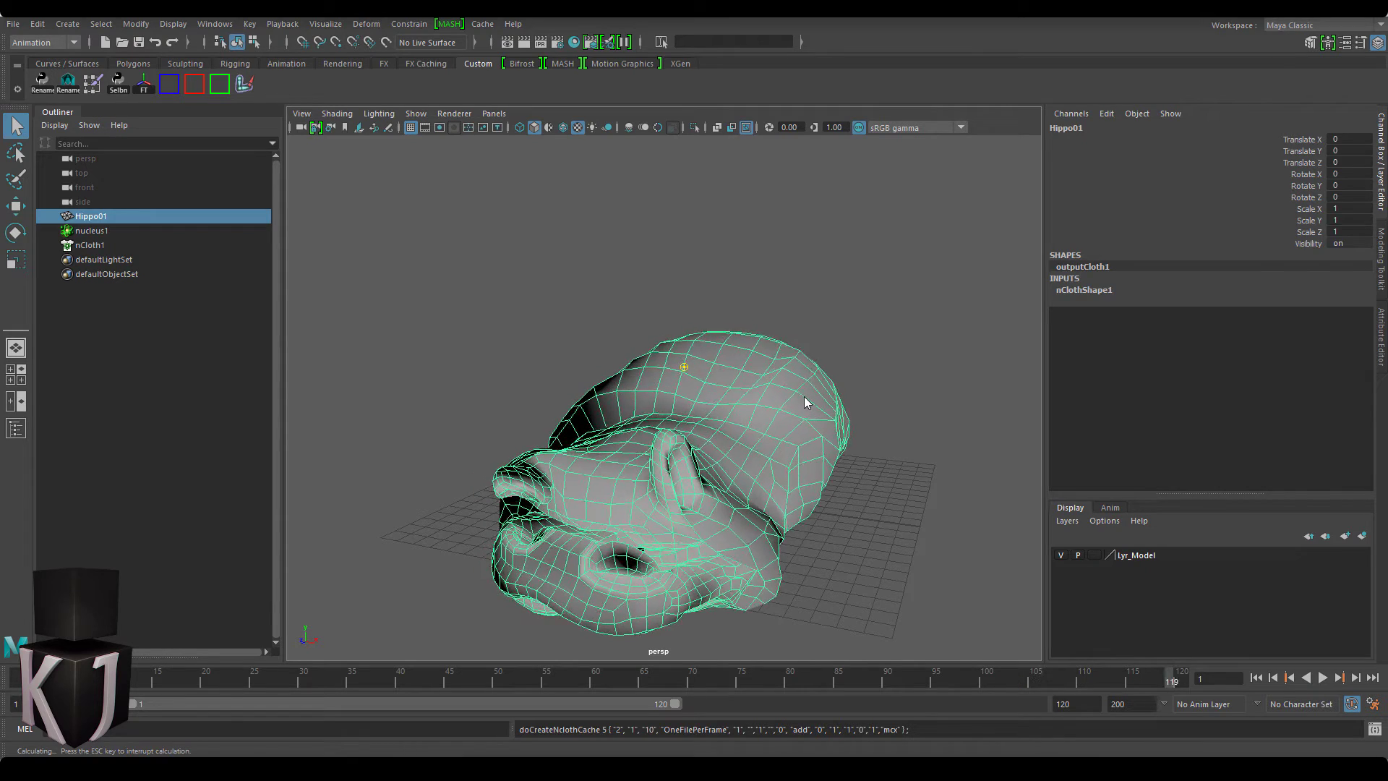
- Play back the cached collapse, stop it, and scrub the timeline back to frame 1
left_click(762, 432)
key("alt+v")
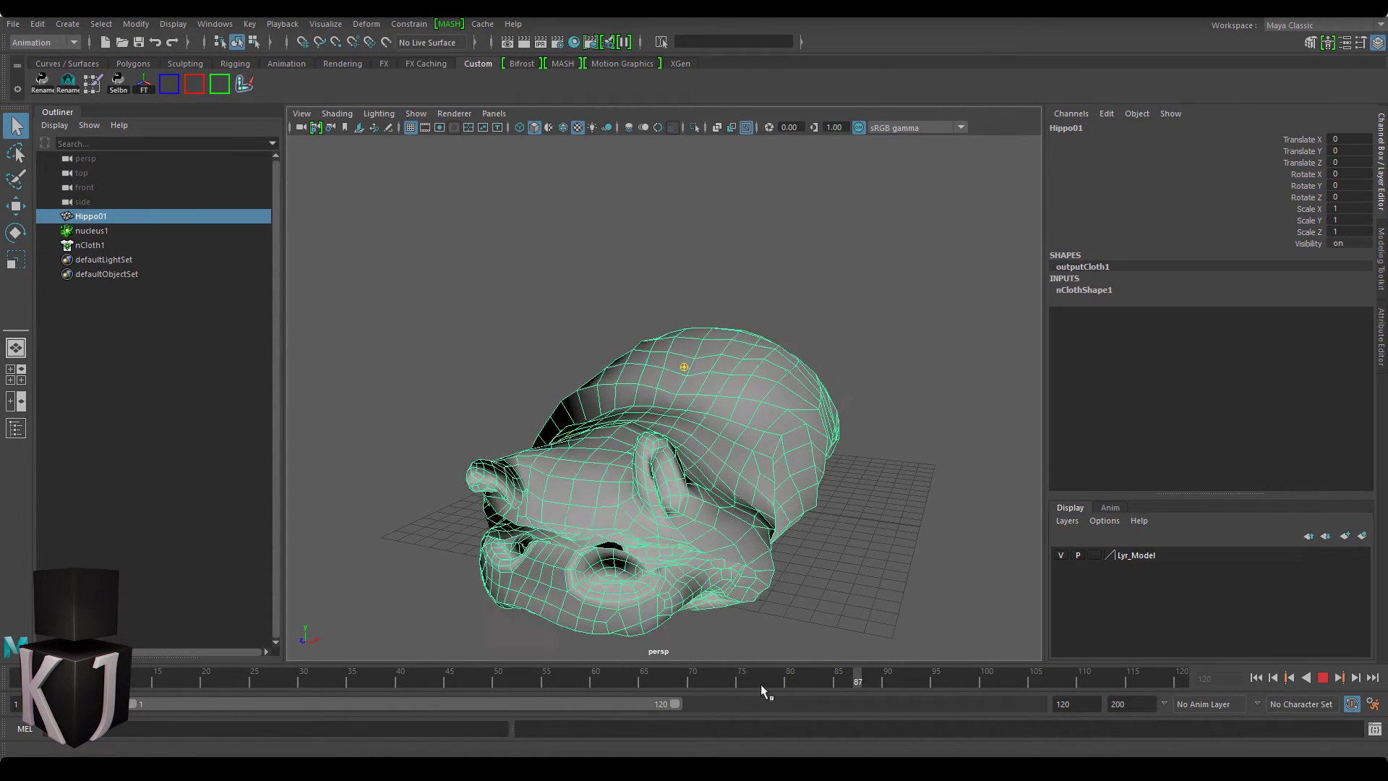
left_click_drag(761, 685, 16, 684)
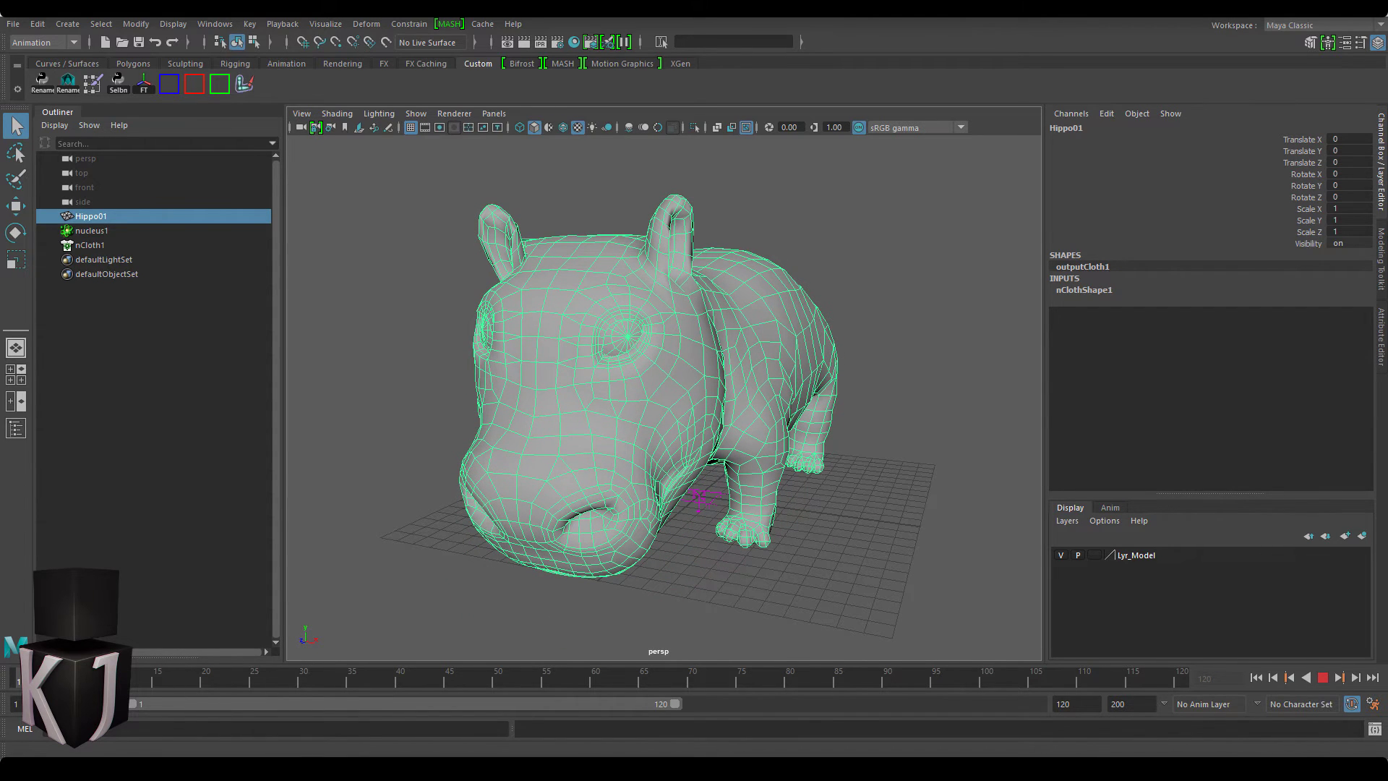
- Export the selected hippo as VertHippo.fbx with Geometry Cache File(s) on, using Default Object Set
left_click(13, 24)
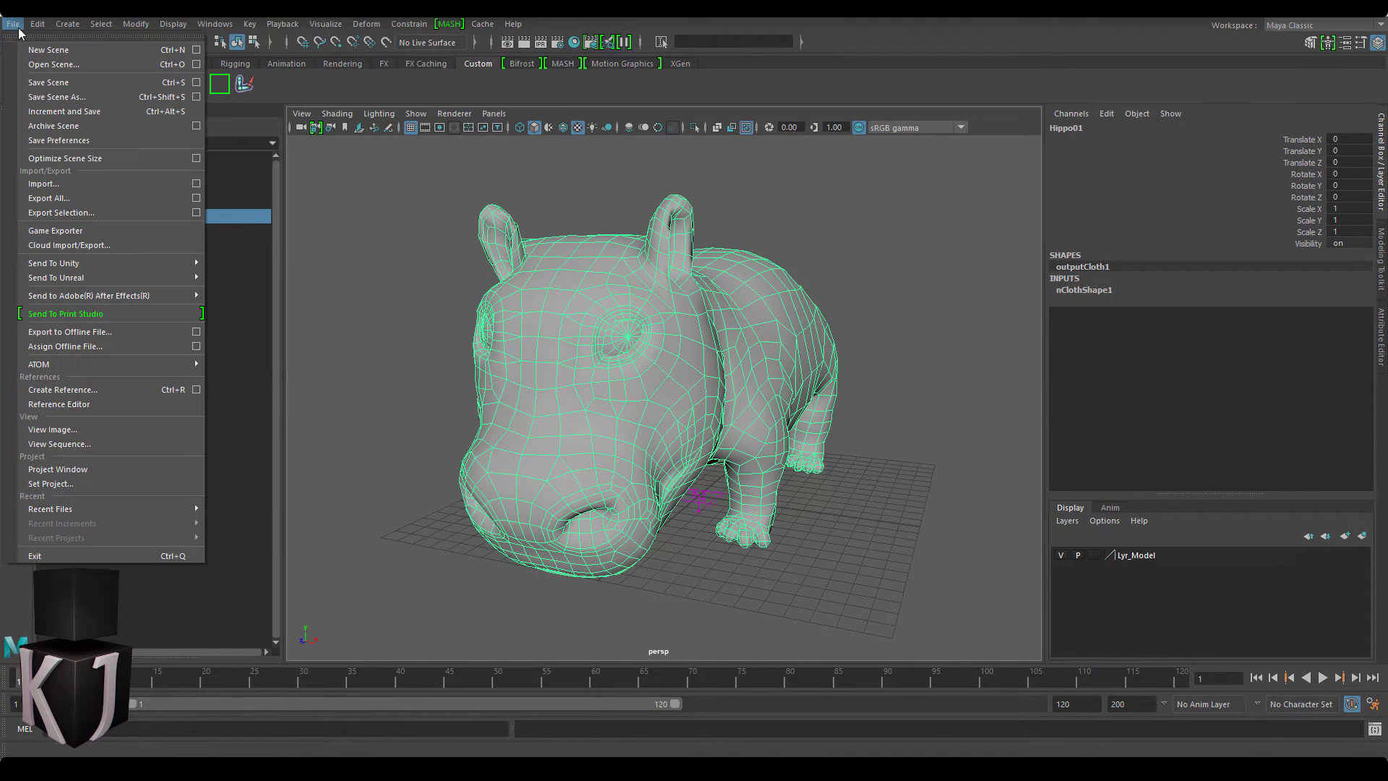
left_click(61, 212)
left_click_drag(1156, 265, 1157, 400)
left_click(1030, 395)
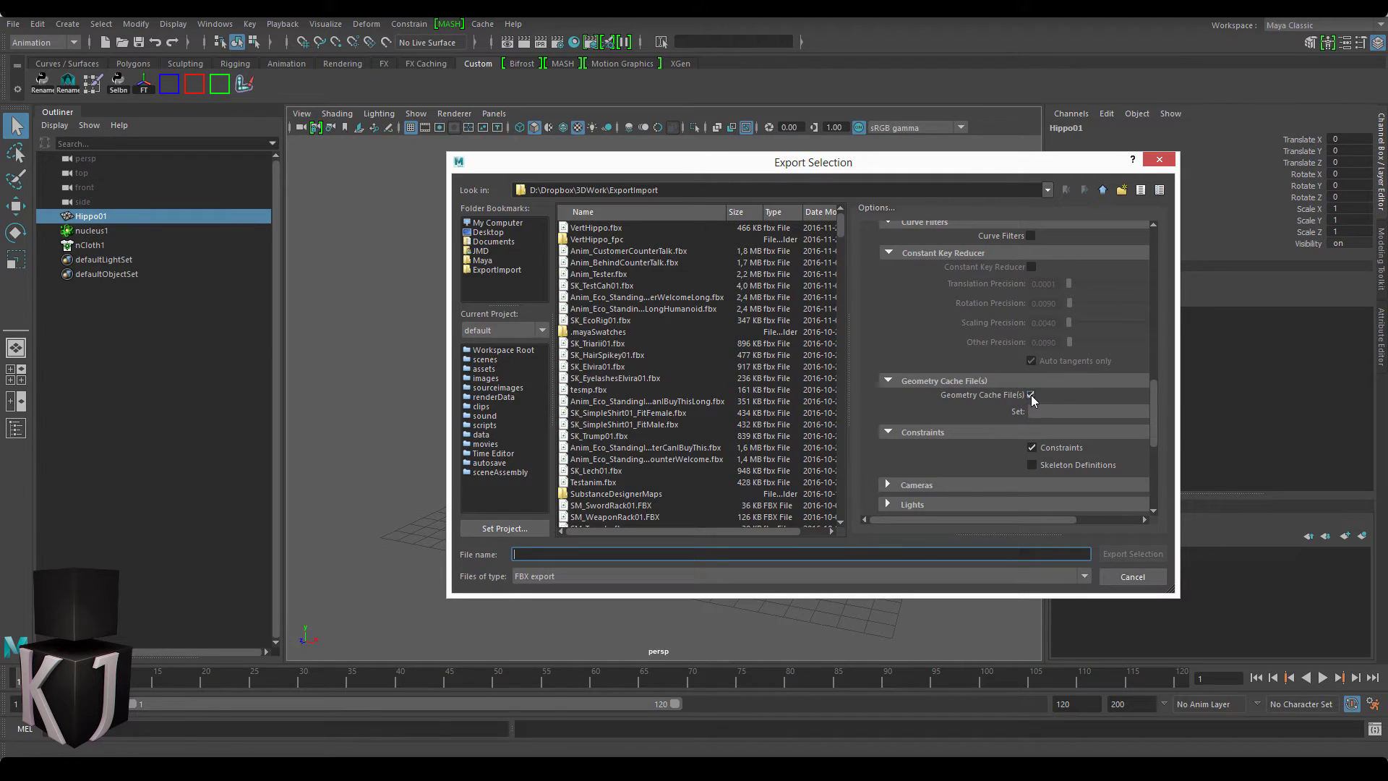
left_click(1061, 412)
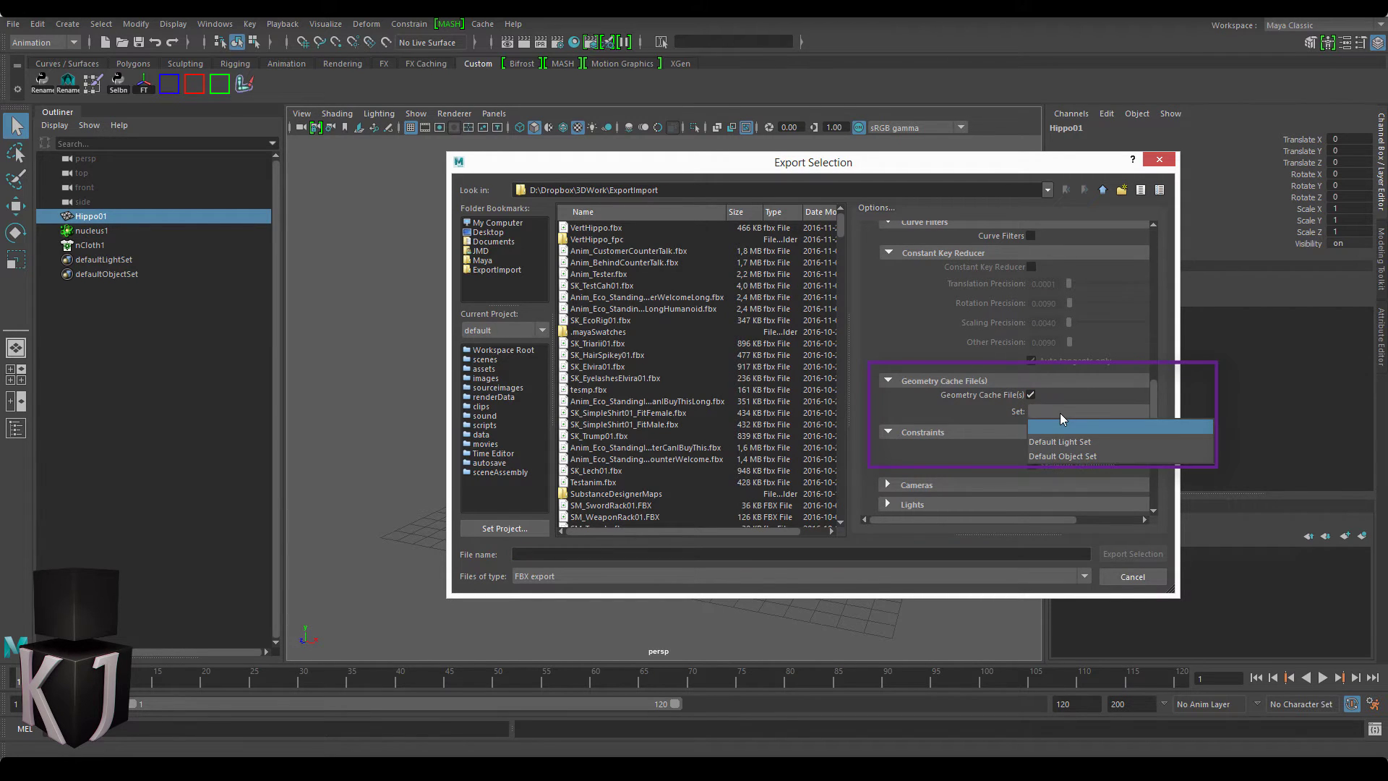
left_click(1073, 458)
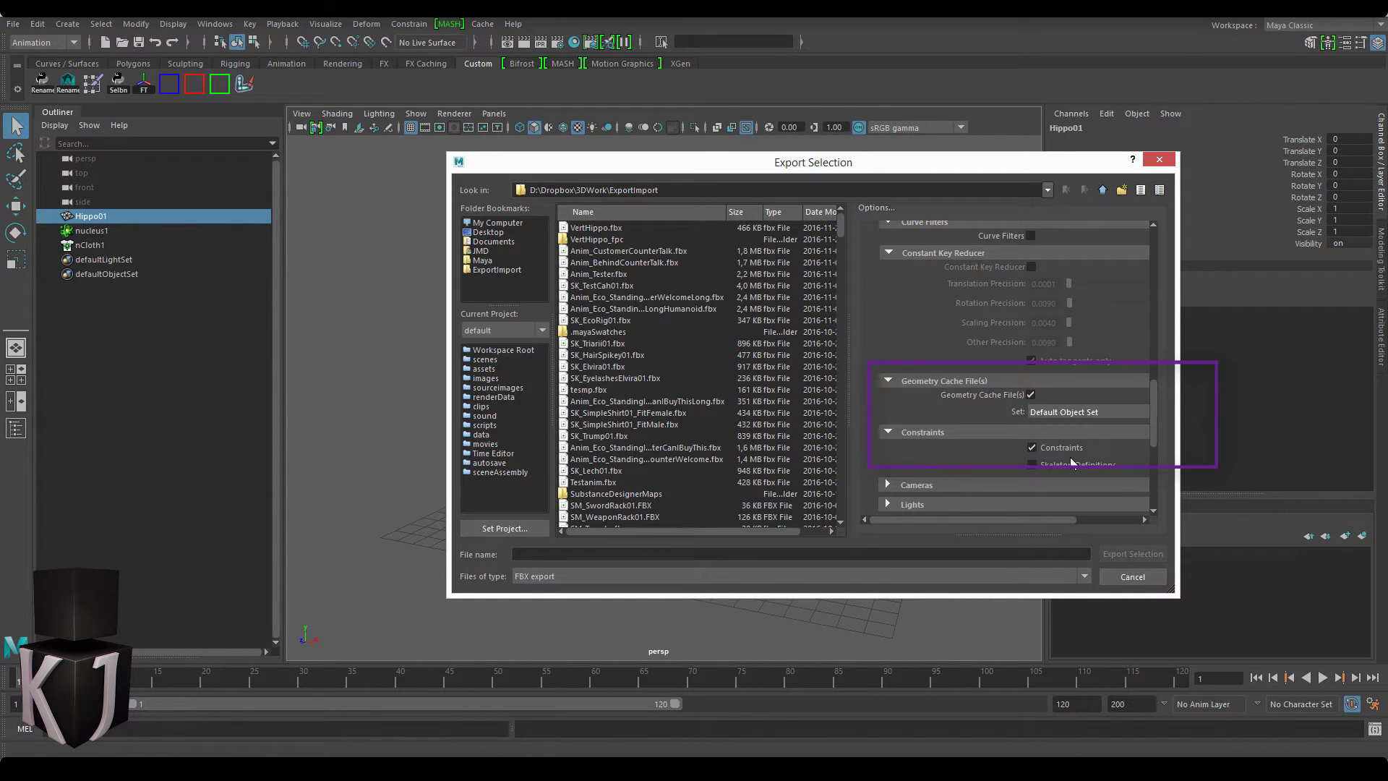
left_click(597, 229)
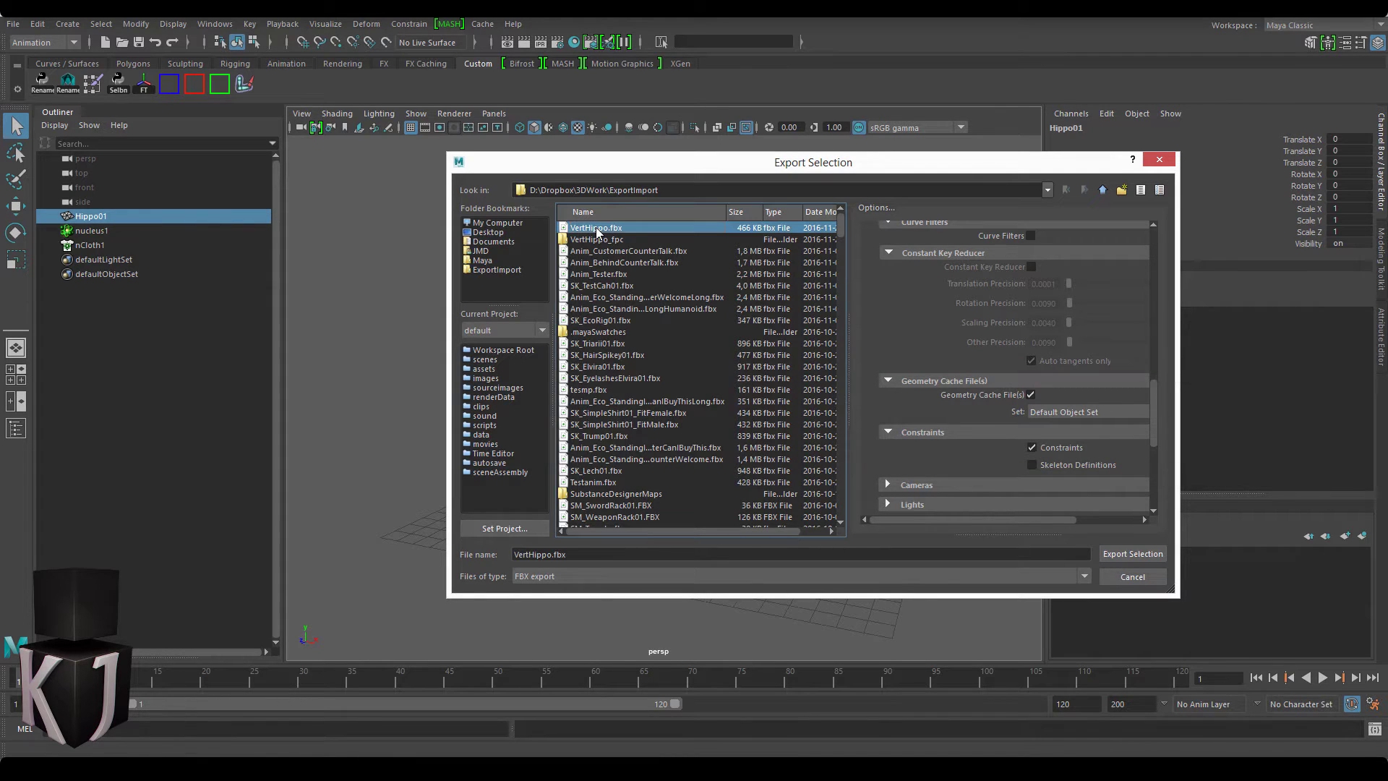
left_click(1133, 554)
left_click(781, 399)
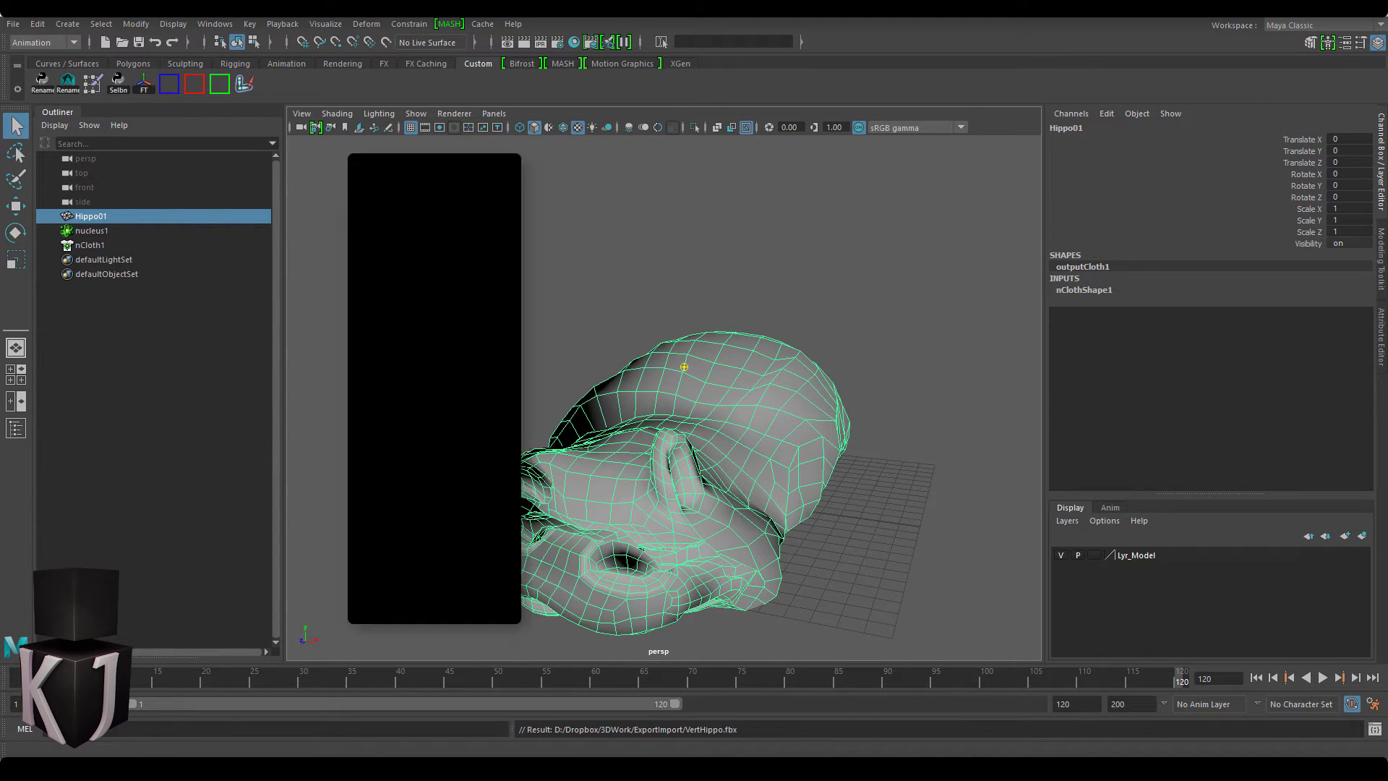
- Find the exported verthippo files and open the VertHippo_fpc folder showing outputCloth1.mcx and outputCloth1.xml
key("alt+Tab")
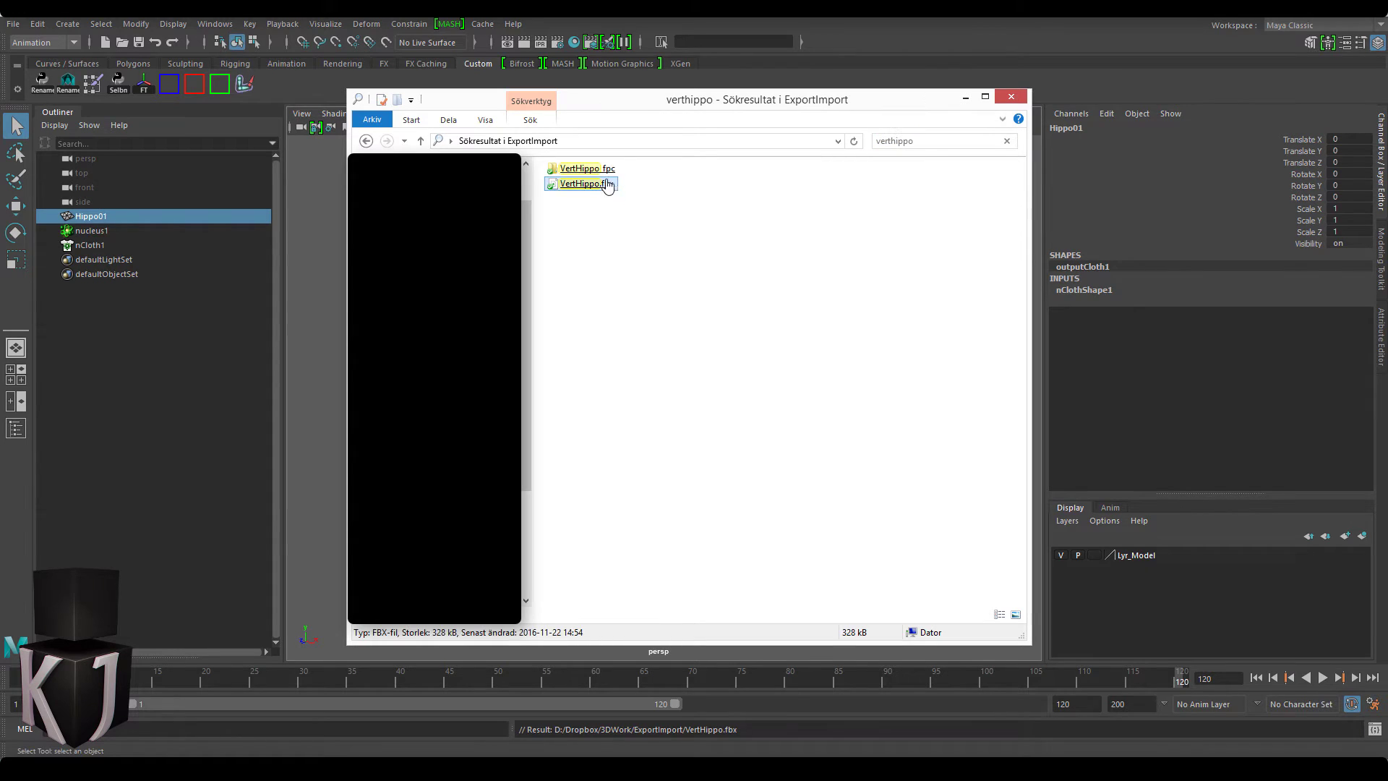
double_click(605, 171)
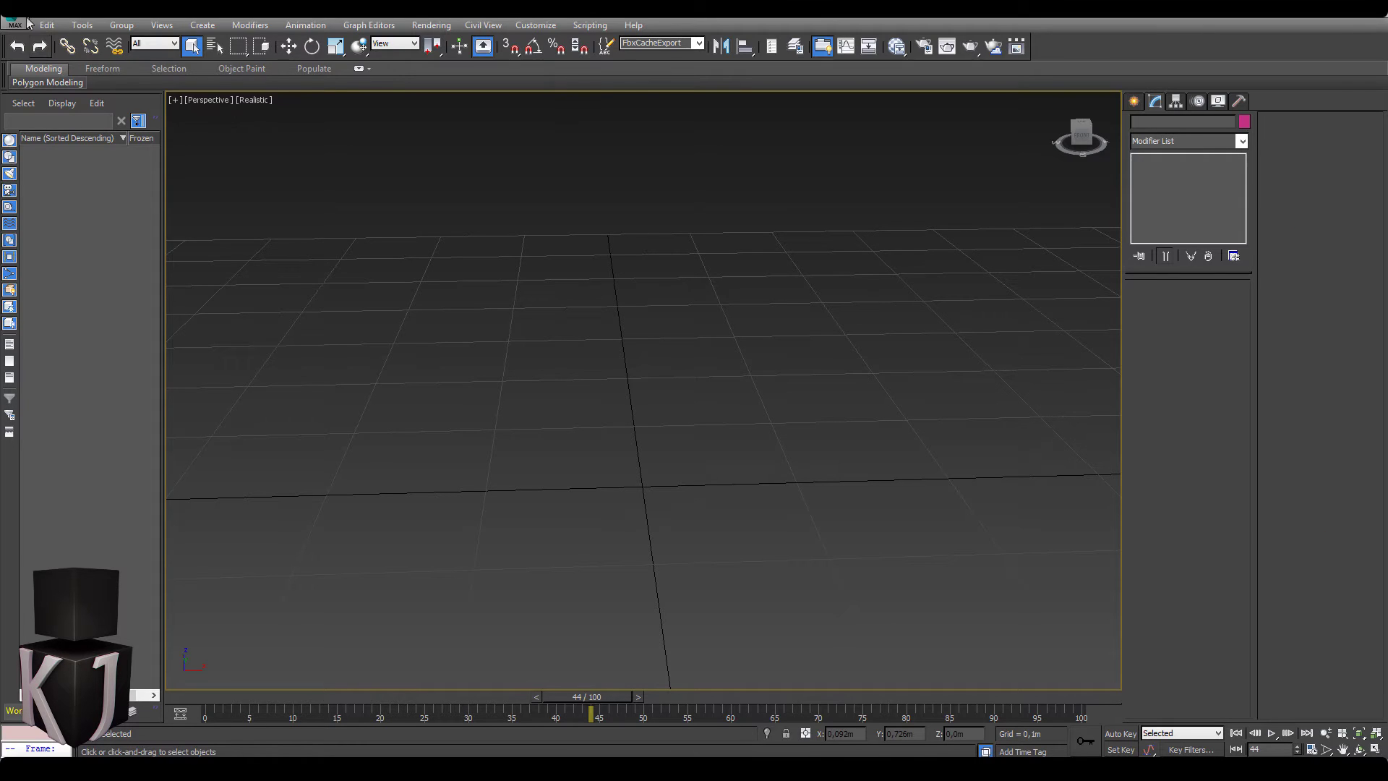
- Import VertHippo.fbx into 3ds Max with Point Cache File(s) enabled in the FBX Import dialog
left_click(16, 22)
left_click(55, 226)
left_click(122, 101)
double_click(122, 101)
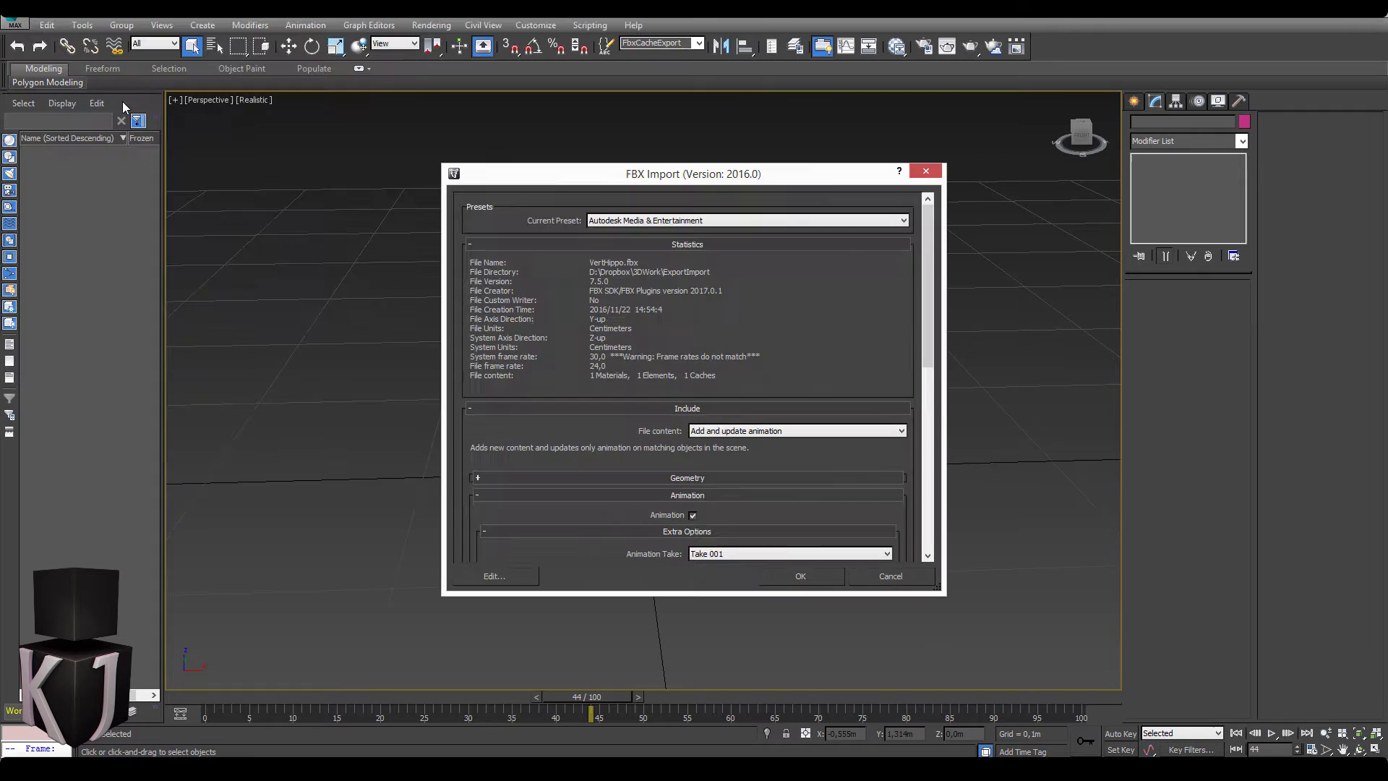
left_click_drag(934, 271, 908, 393)
left_click(693, 350)
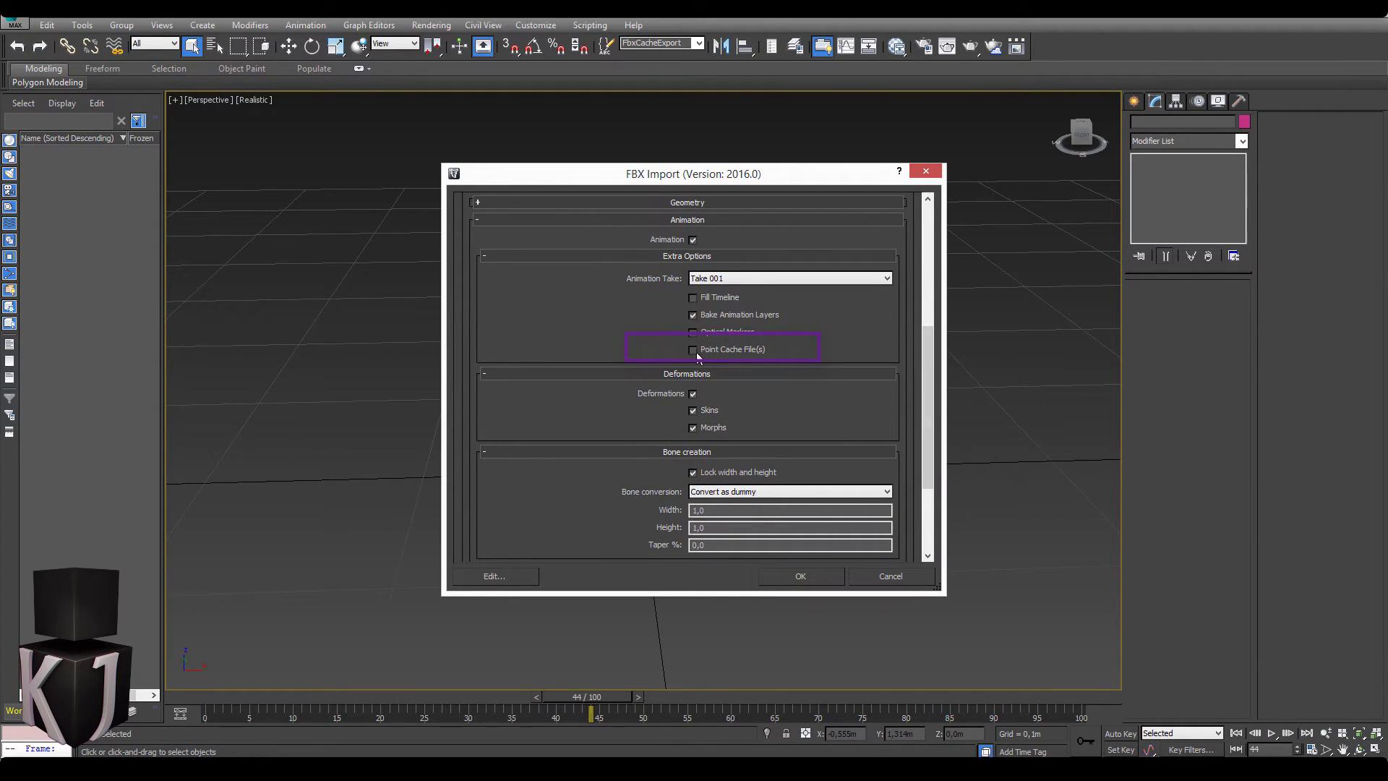
left_click(802, 576)
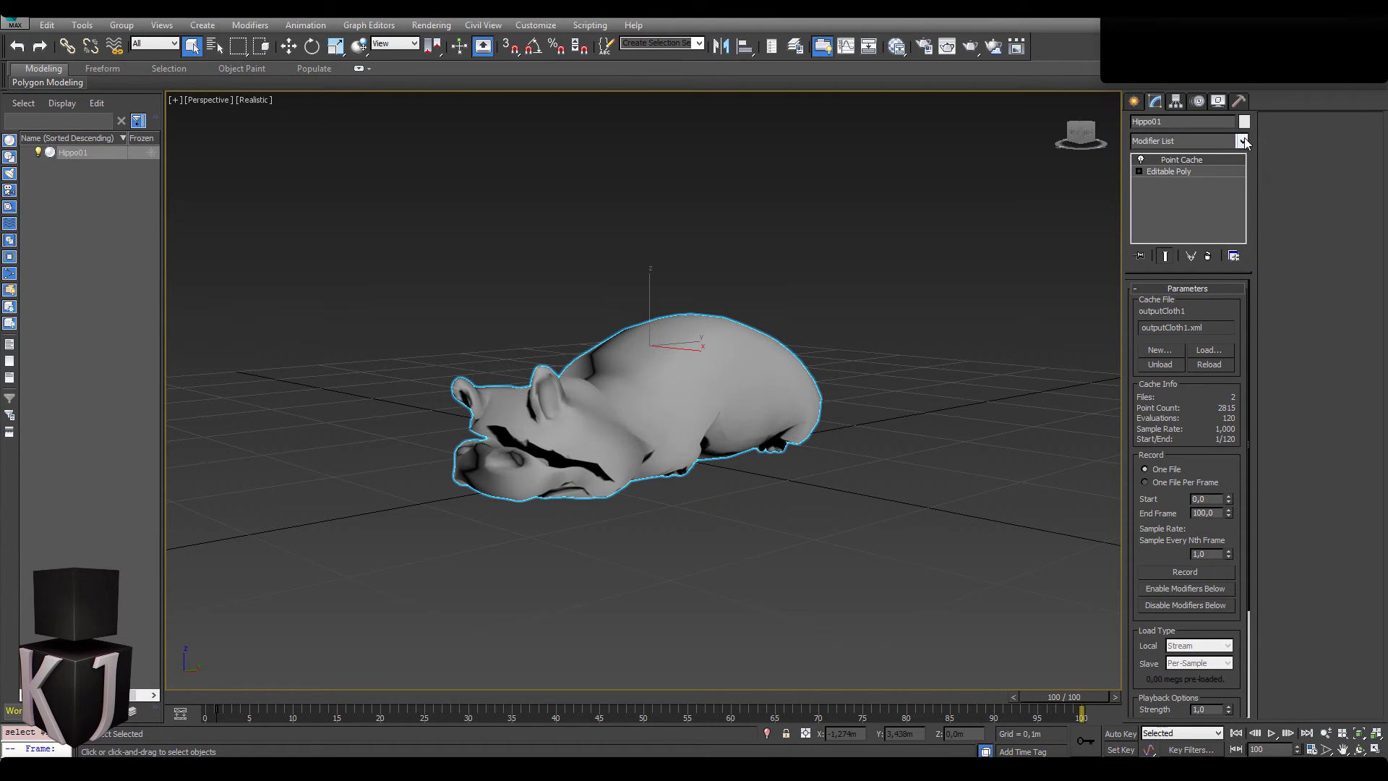
- Add a Cloth modifier to Hippo01 and turn off Use Sewing Springs and Show Sewing Springs
left_click(1242, 141)
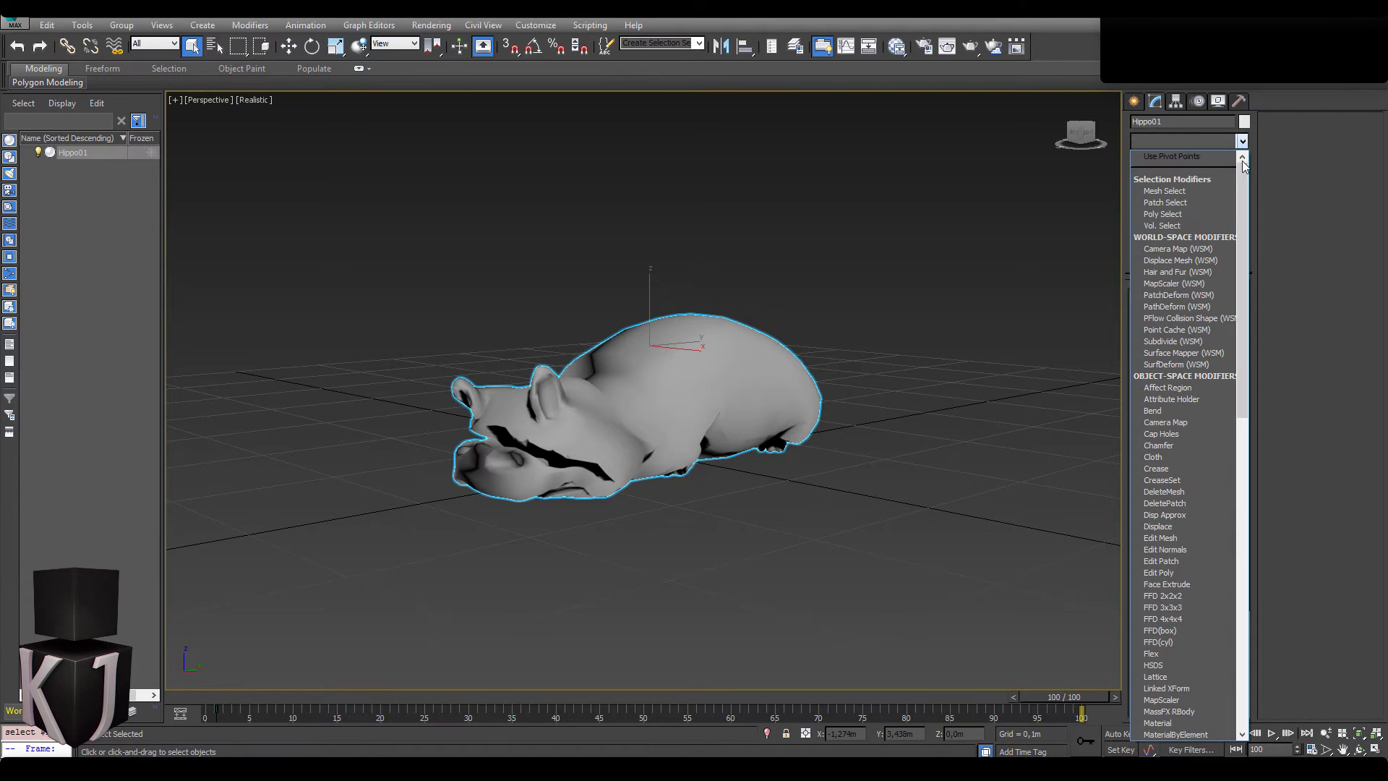
left_click(1157, 457)
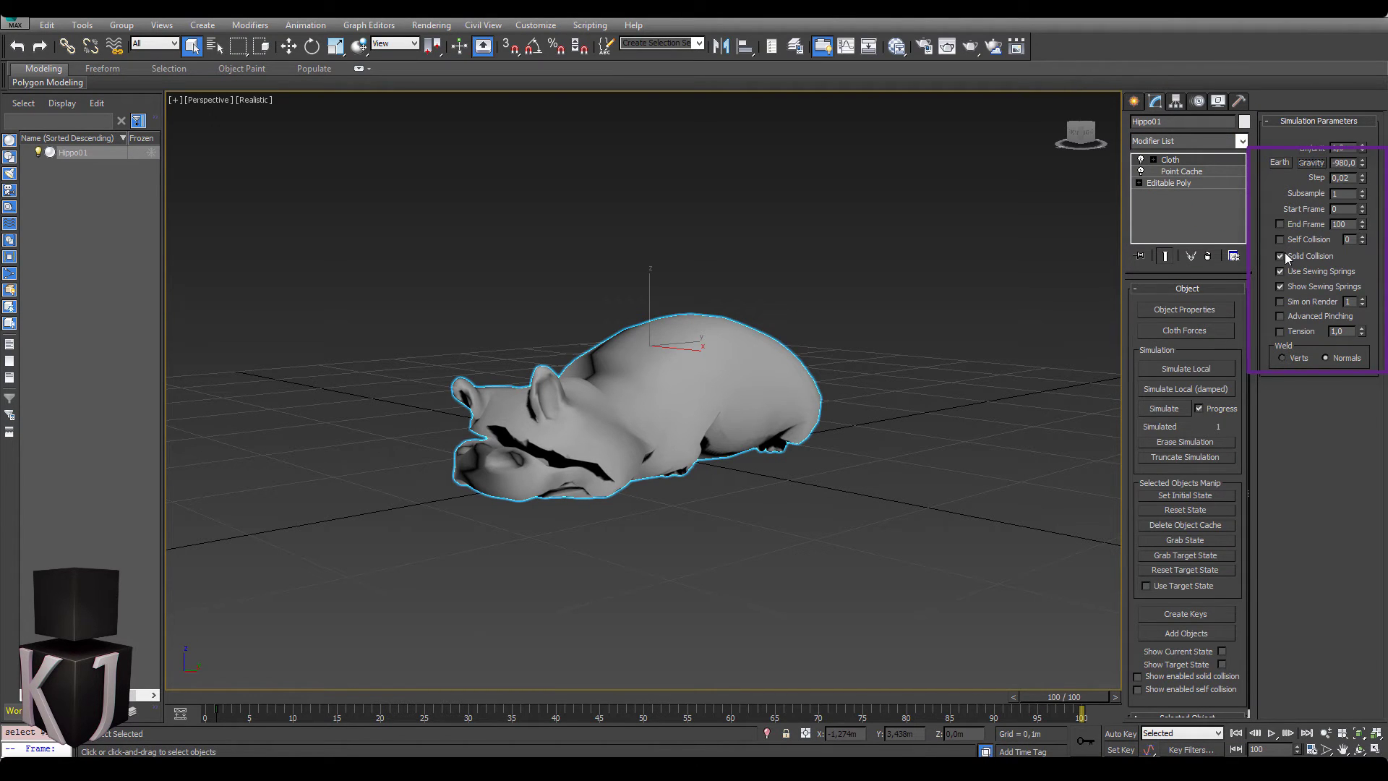
left_click(1280, 272)
left_click(1280, 286)
- At Cloth Group level, select all hippo vertices and make a group named Bake
left_click(1154, 160)
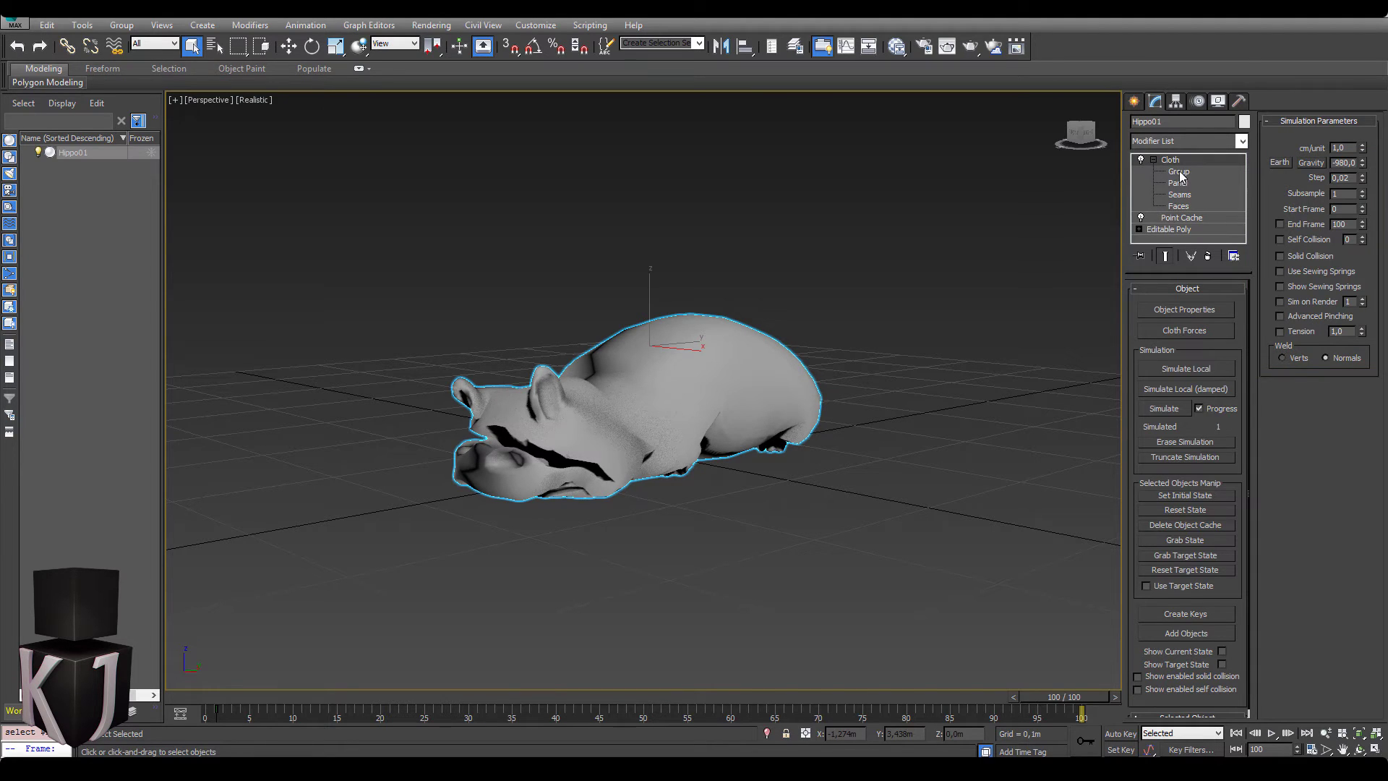
left_click(1178, 172)
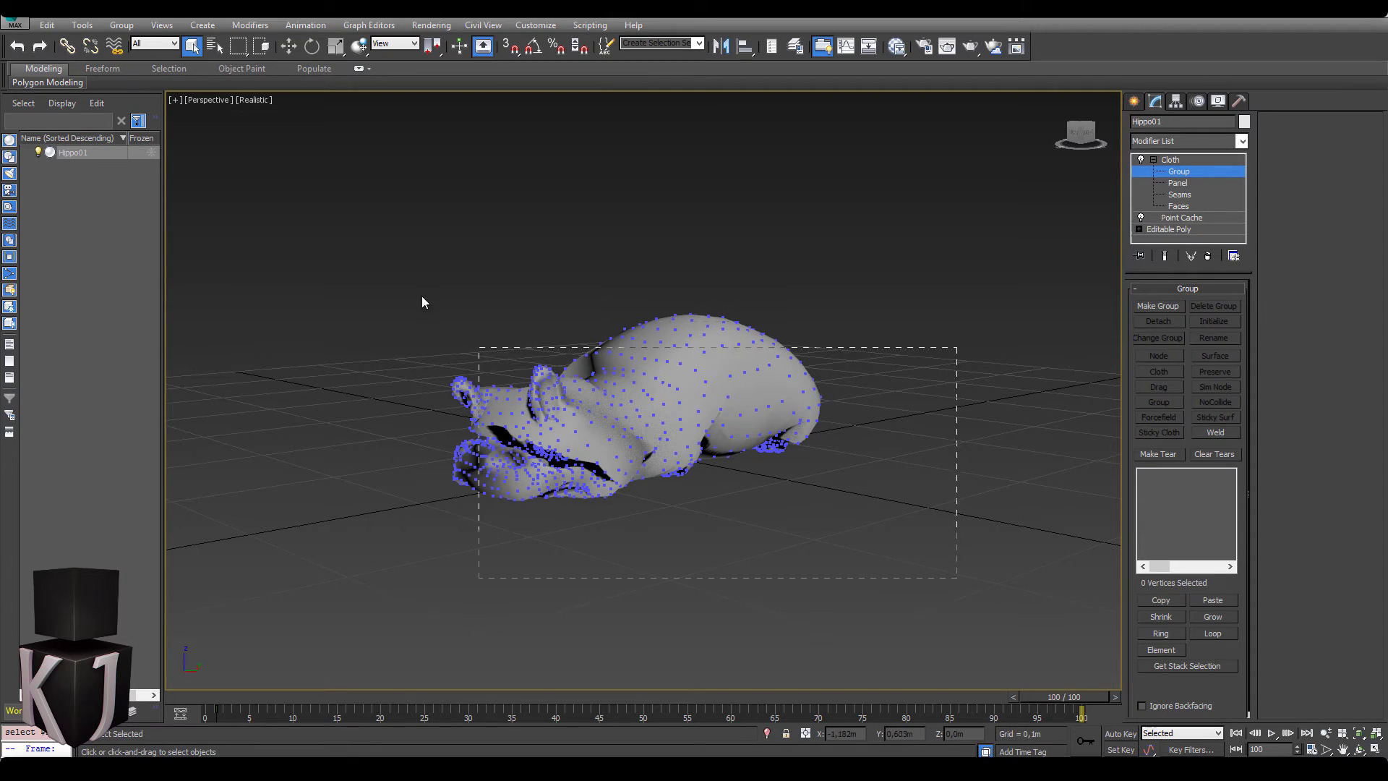
left_click_drag(423, 303, 393, 237)
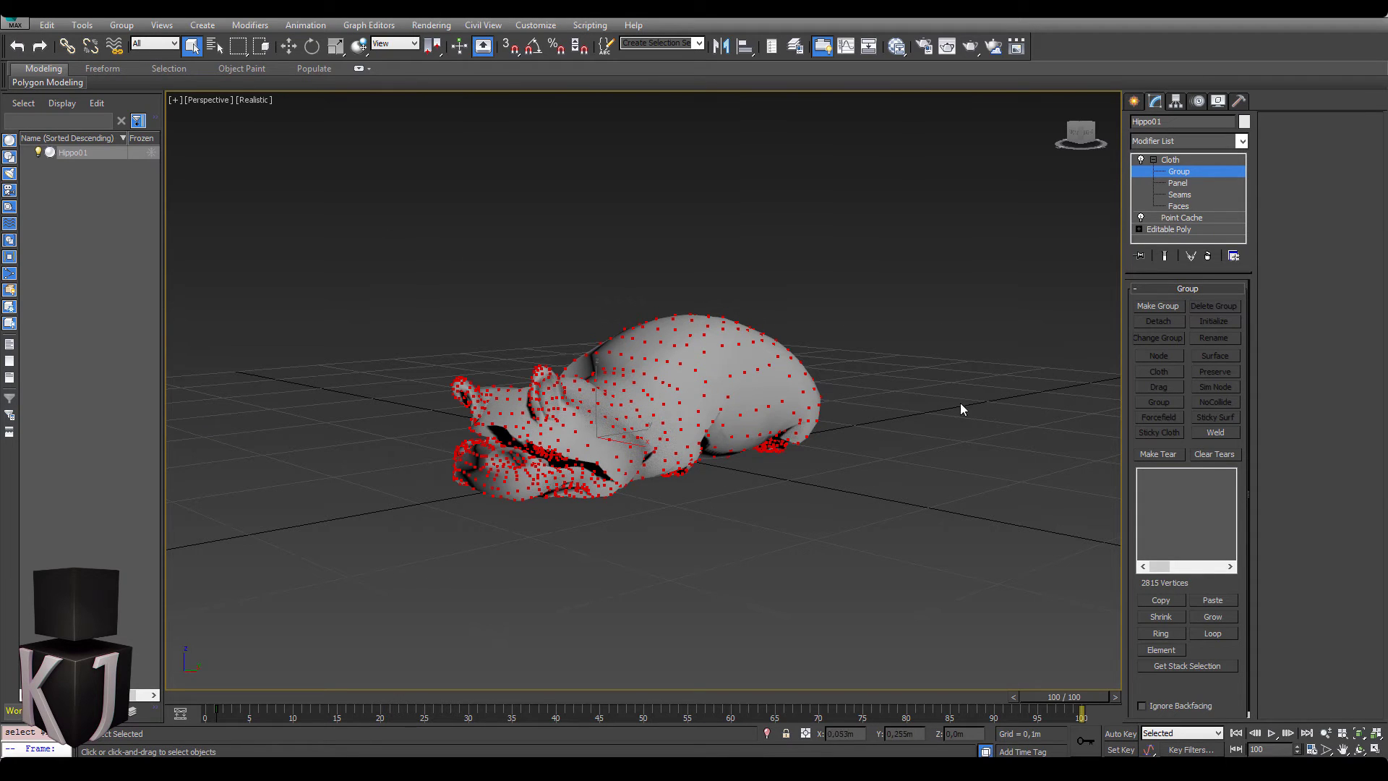
left_click(1158, 305)
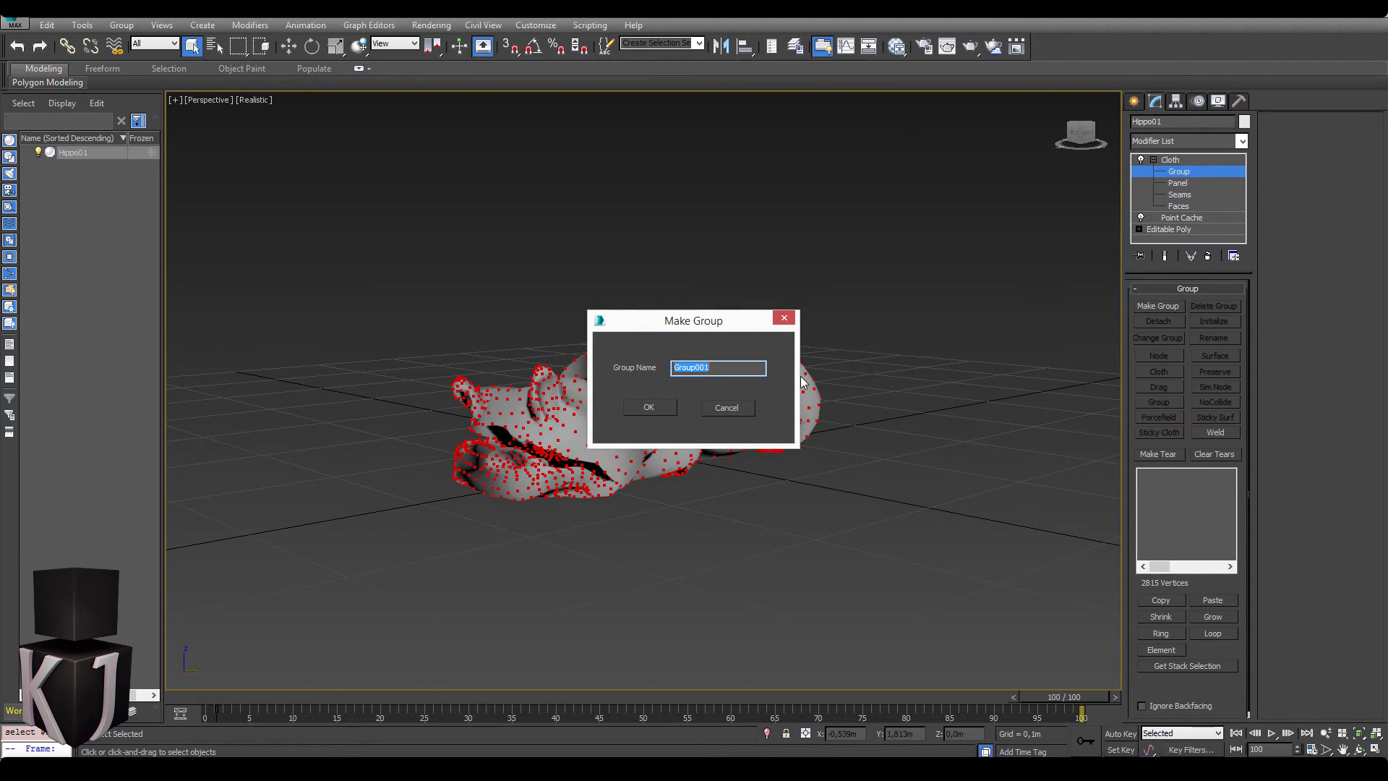
type("Bake")
left_click(649, 407)
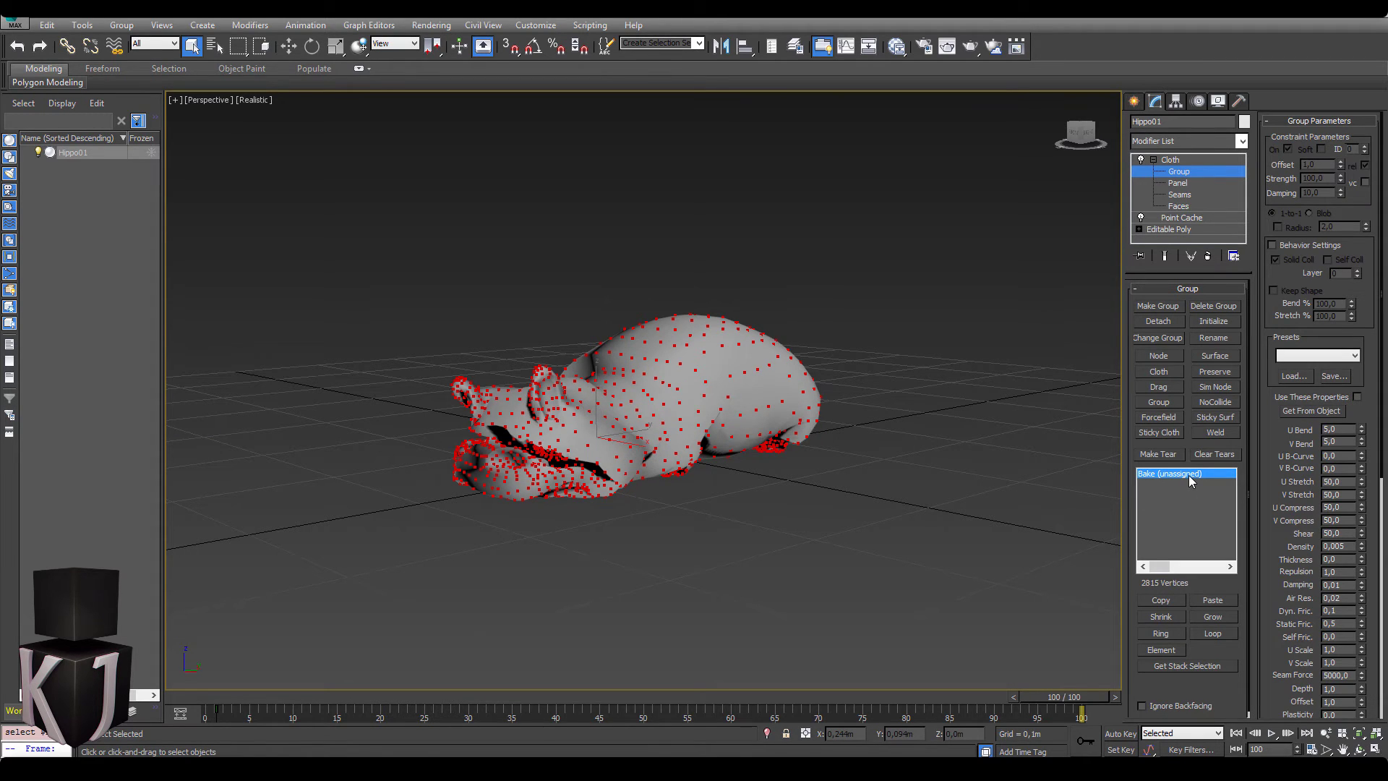
- Set the Bake group to Preserve and return to the Cloth object level
left_click(1214, 373)
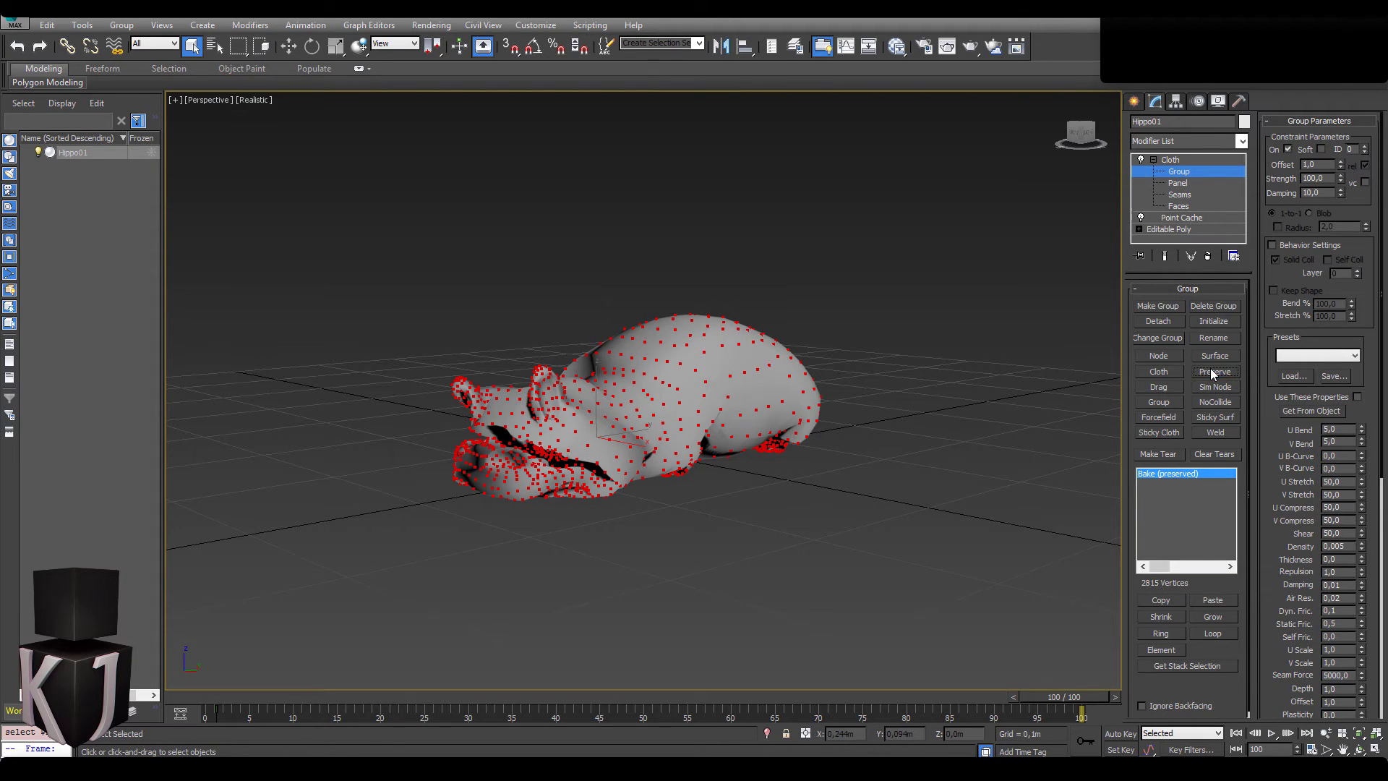
left_click(1186, 288)
left_click(1172, 160)
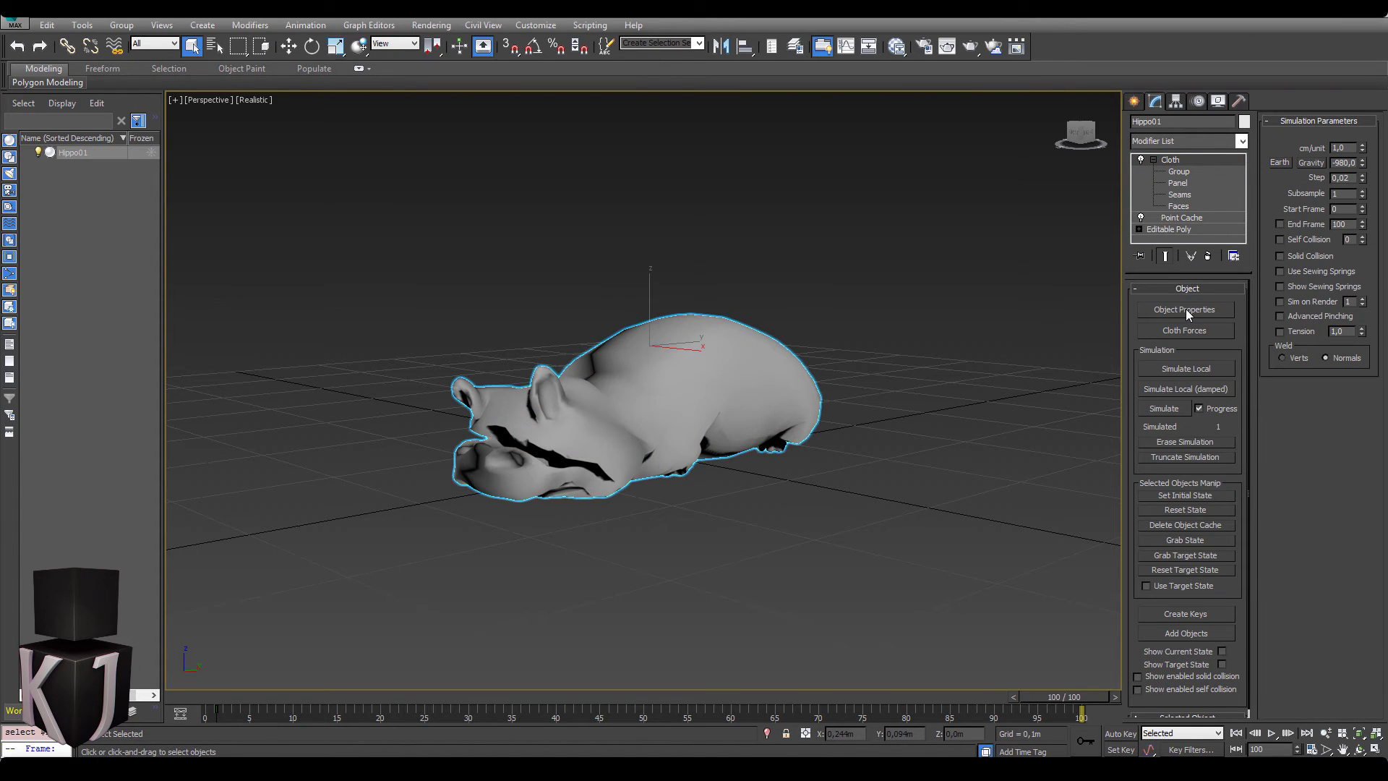
- In Cloth Object Properties, switch Hippo01 from Inactive to Cloth and confirm the default values
left_click(1186, 310)
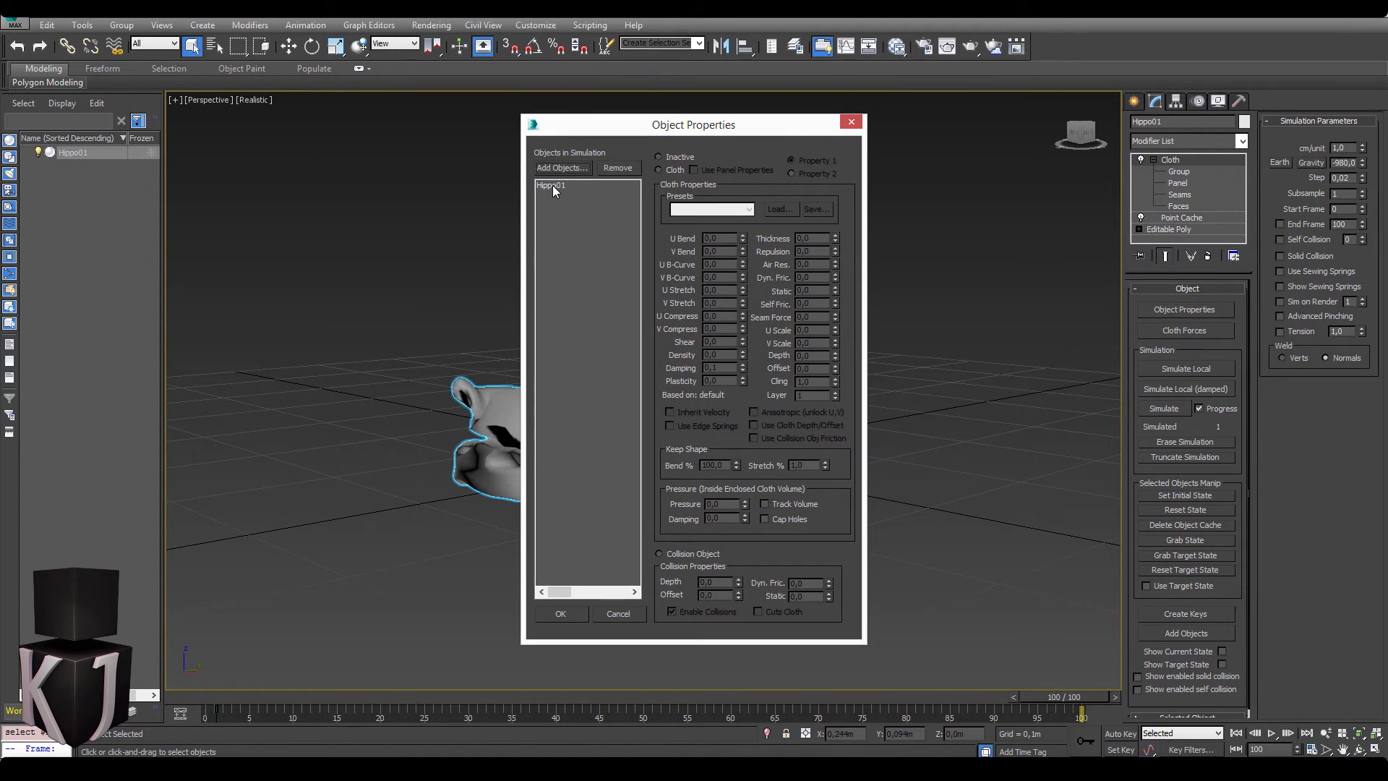
left_click(552, 185)
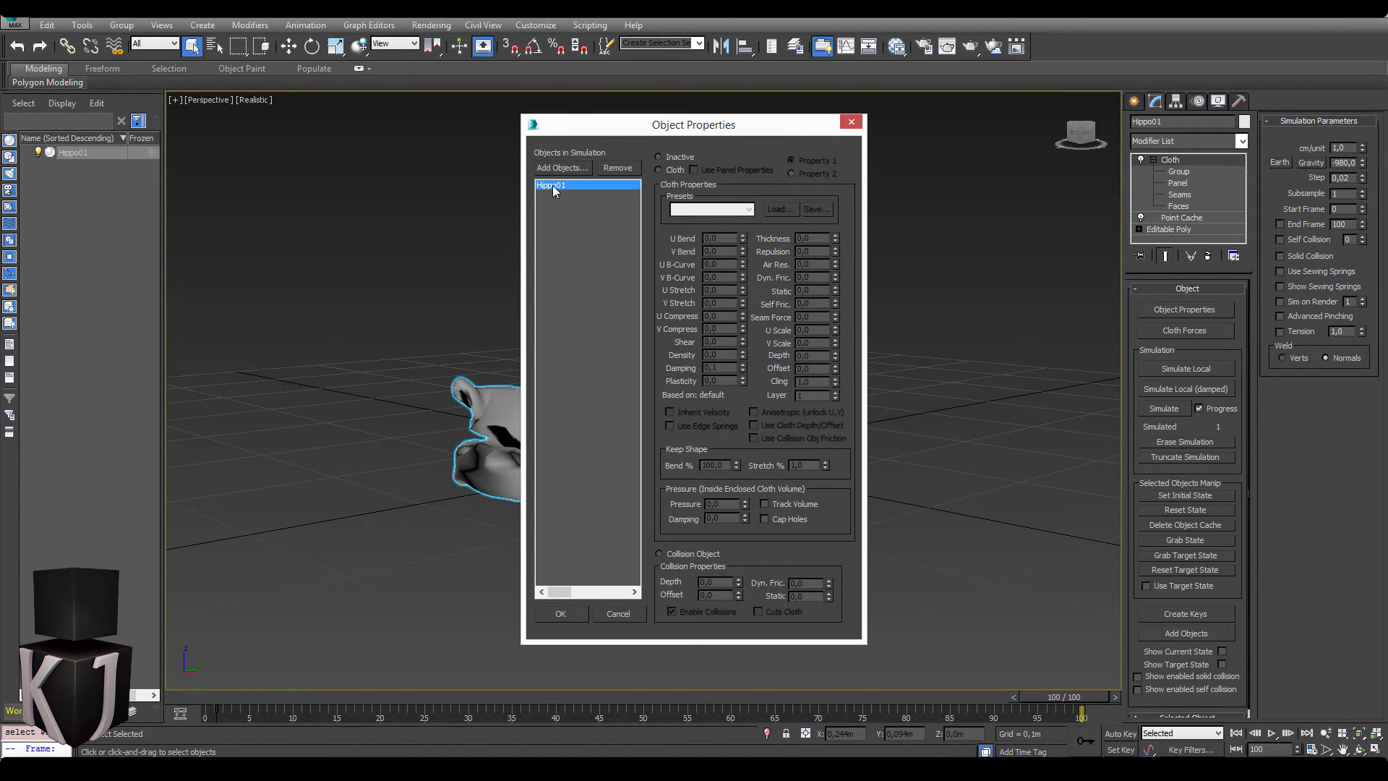
left_click(669, 171)
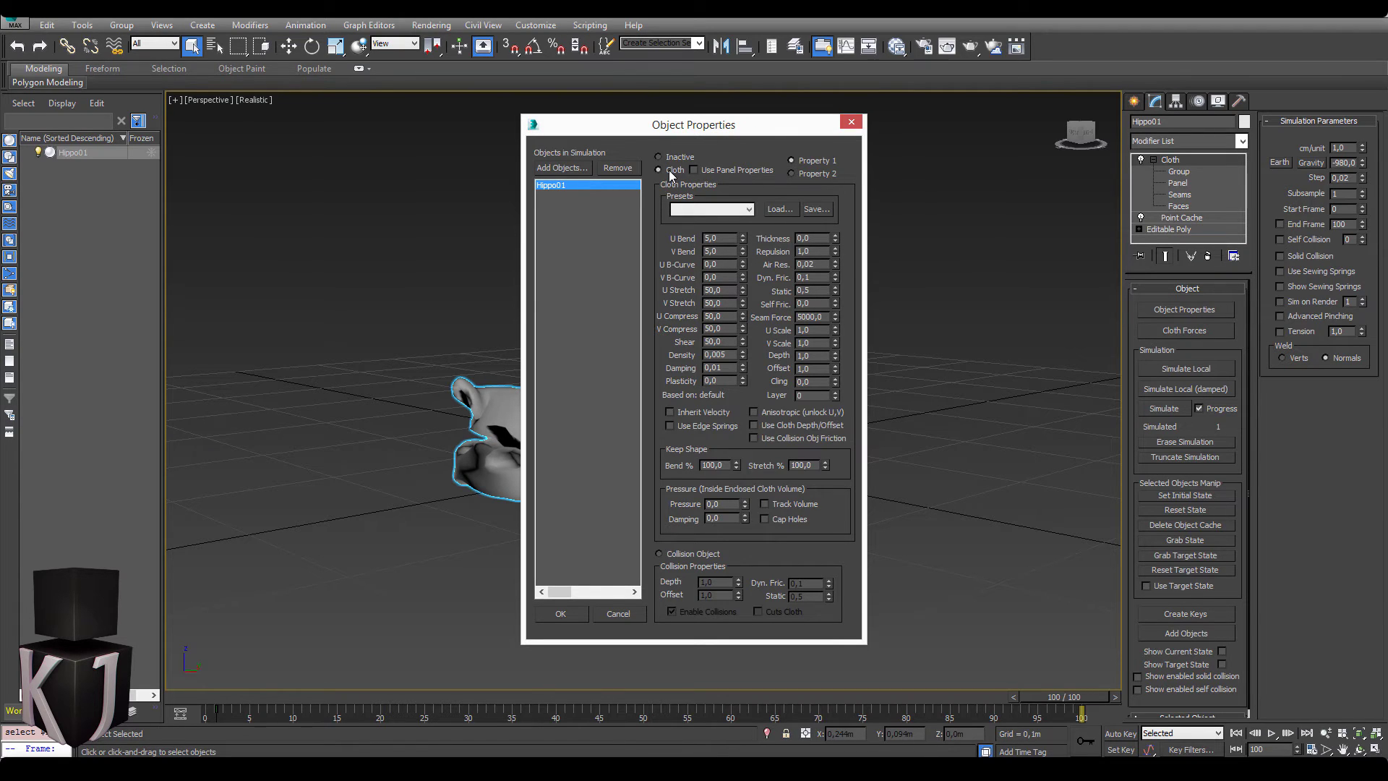
left_click(561, 614)
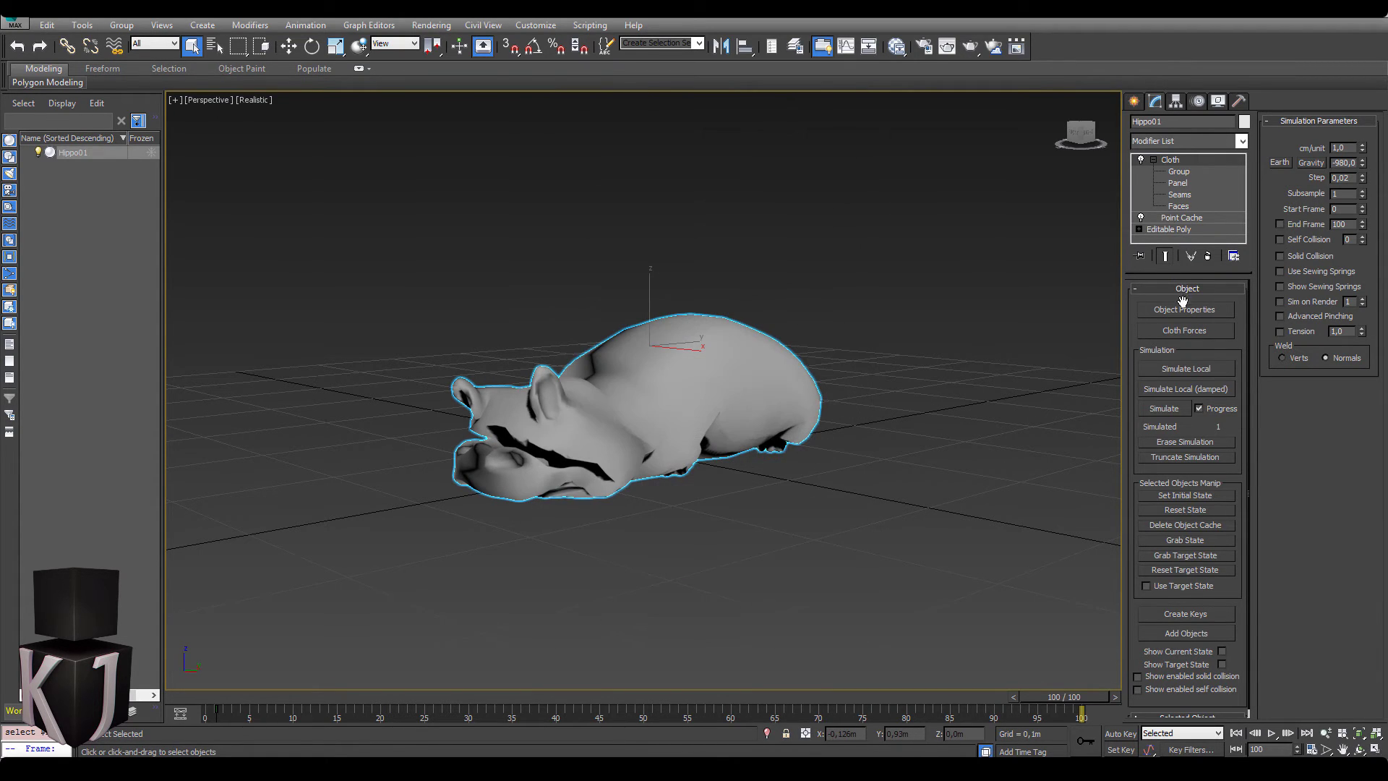
- Simulate the hippo's cloth across frames 0–100, then start creating keys from the result
left_click(1165, 409)
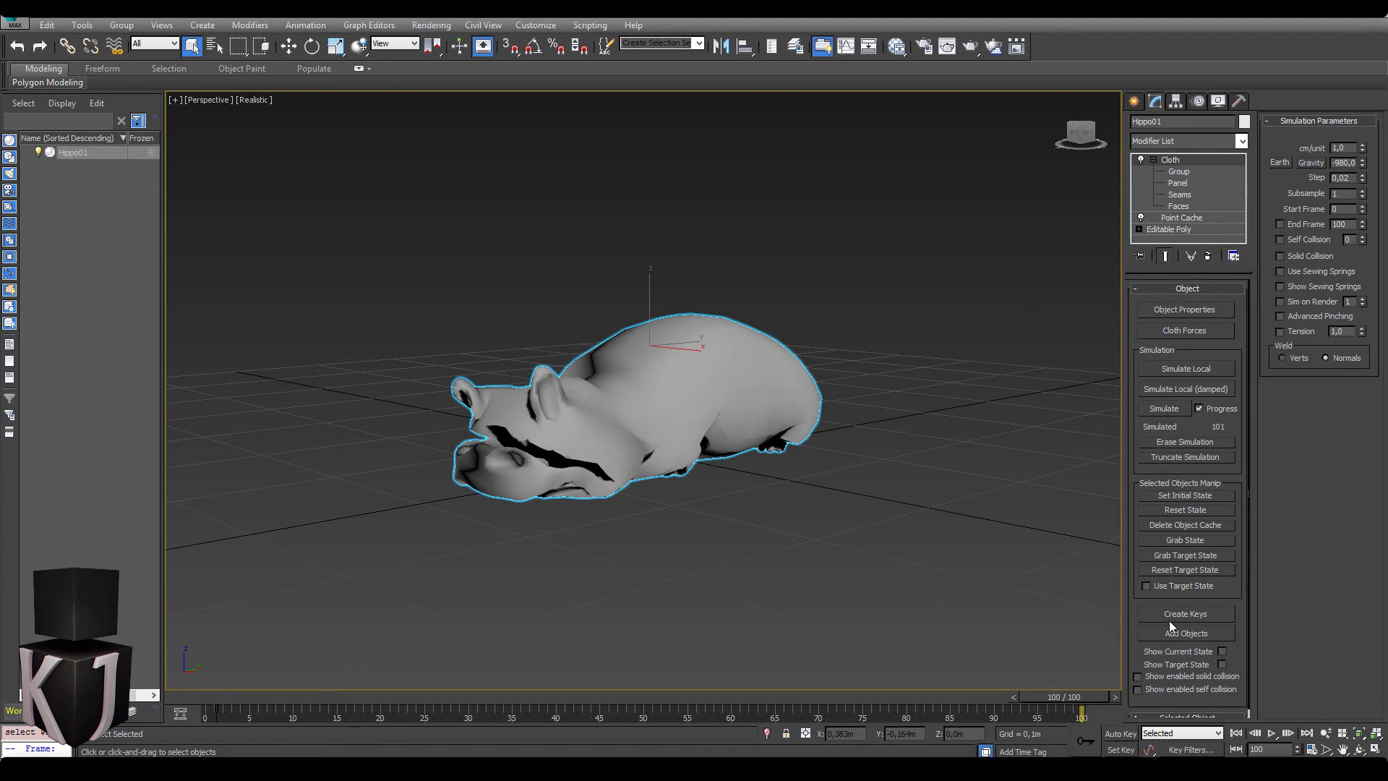
left_click(1213, 609)
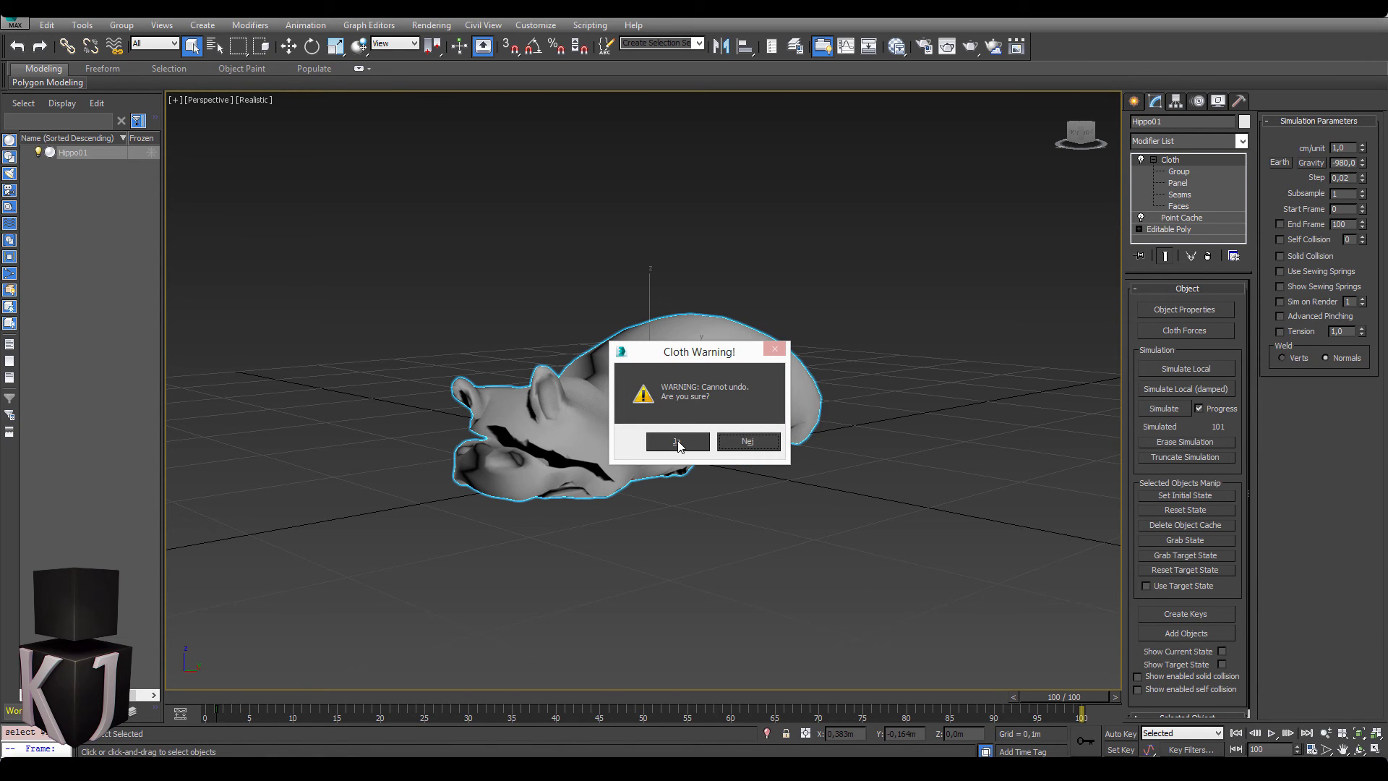
- Confirm the irreversible key creation and scrub back to frame 58 to check the baked collapse
left_click(678, 442)
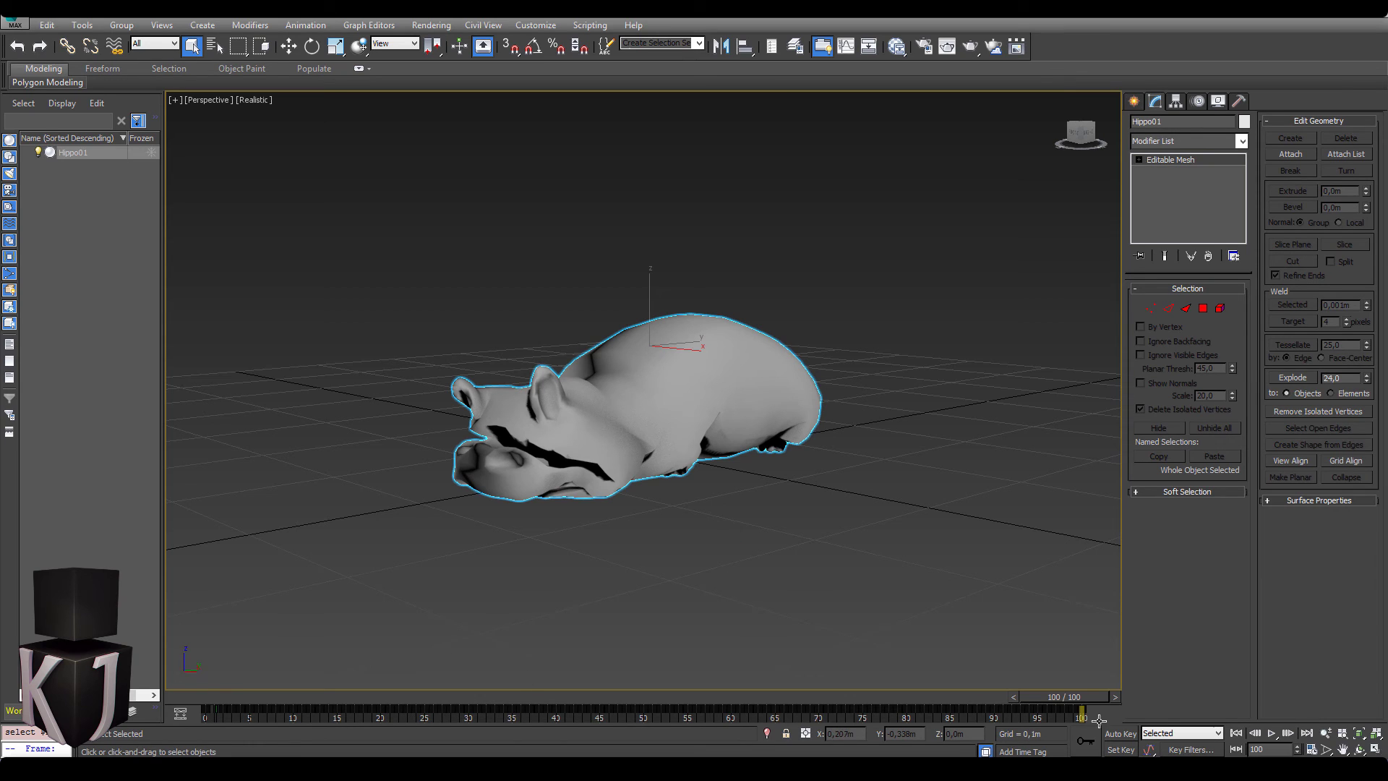
left_click_drag(1069, 692, 1092, 719)
key("q")
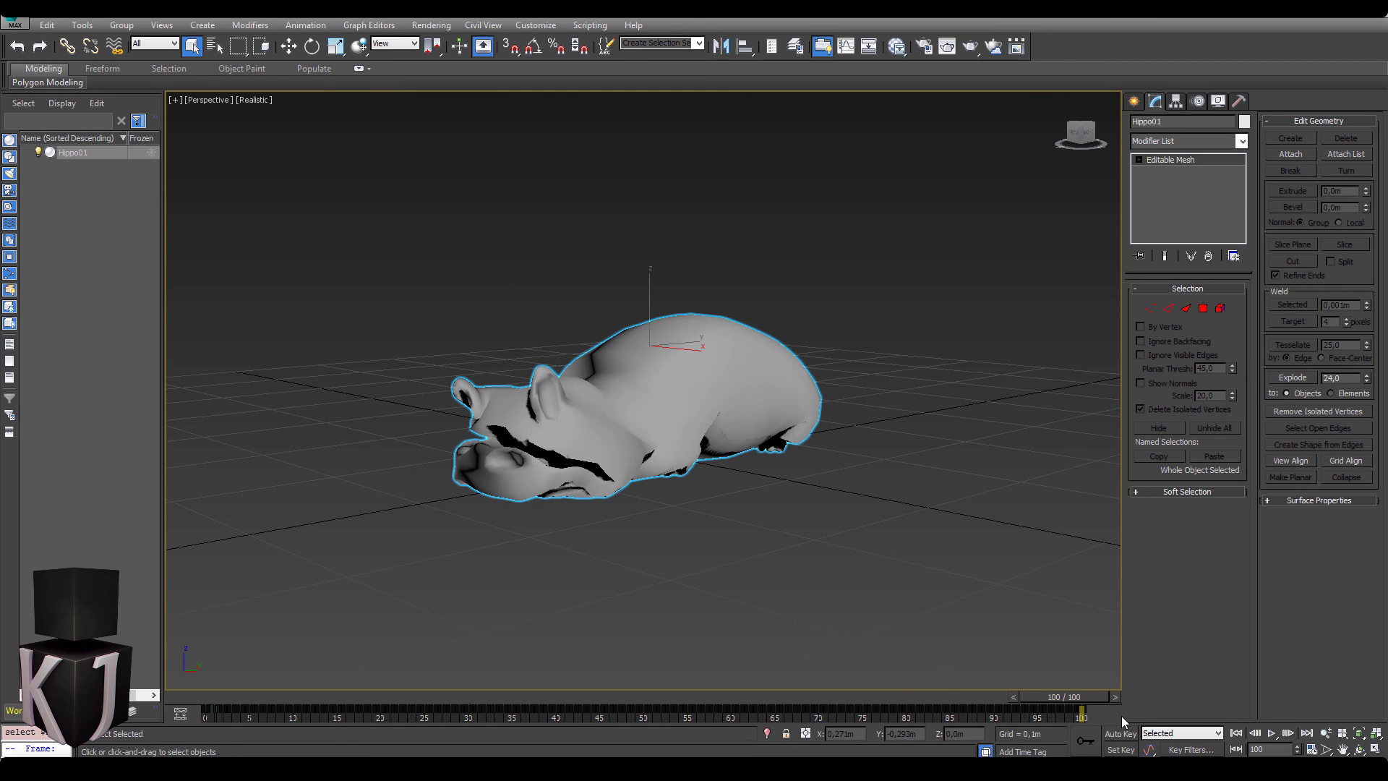